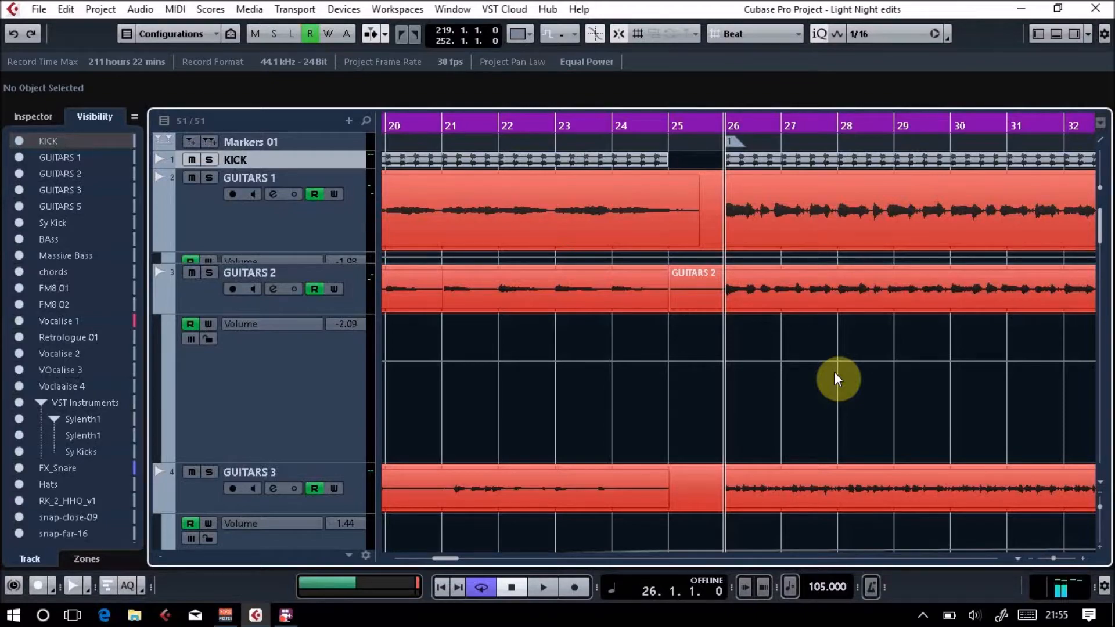
- Show more of the arrangement and place the playhead at bar 9, and after that at bar 26
{"action": "left_click_drag", "start_coordinate": [1055, 560], "coordinate": [1037, 550]}
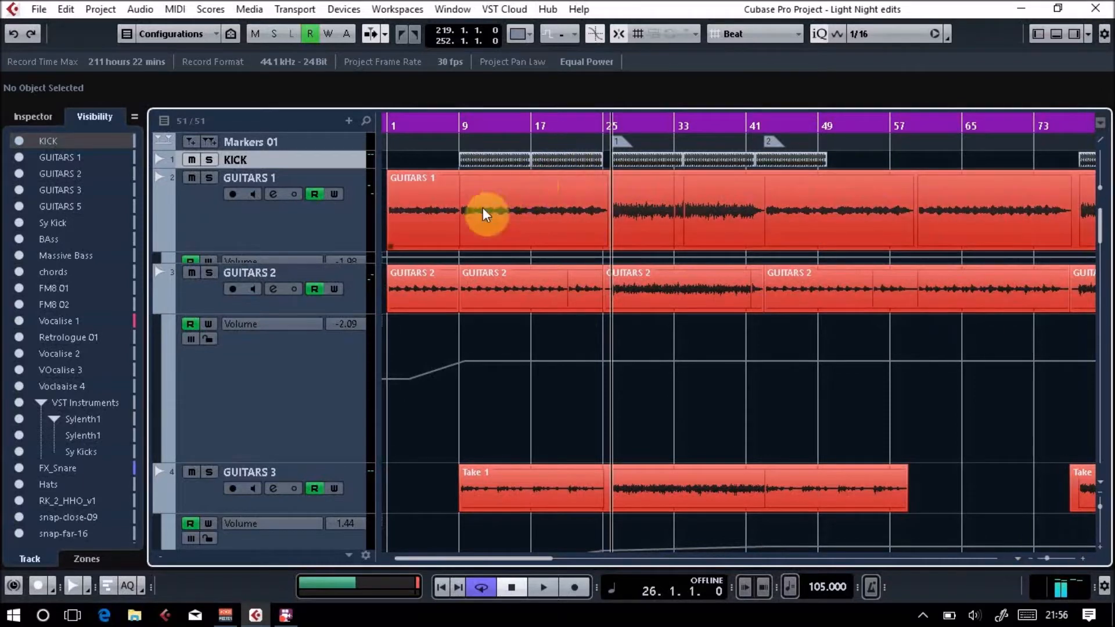
{"action": "left_click", "coordinate": [462, 123]}
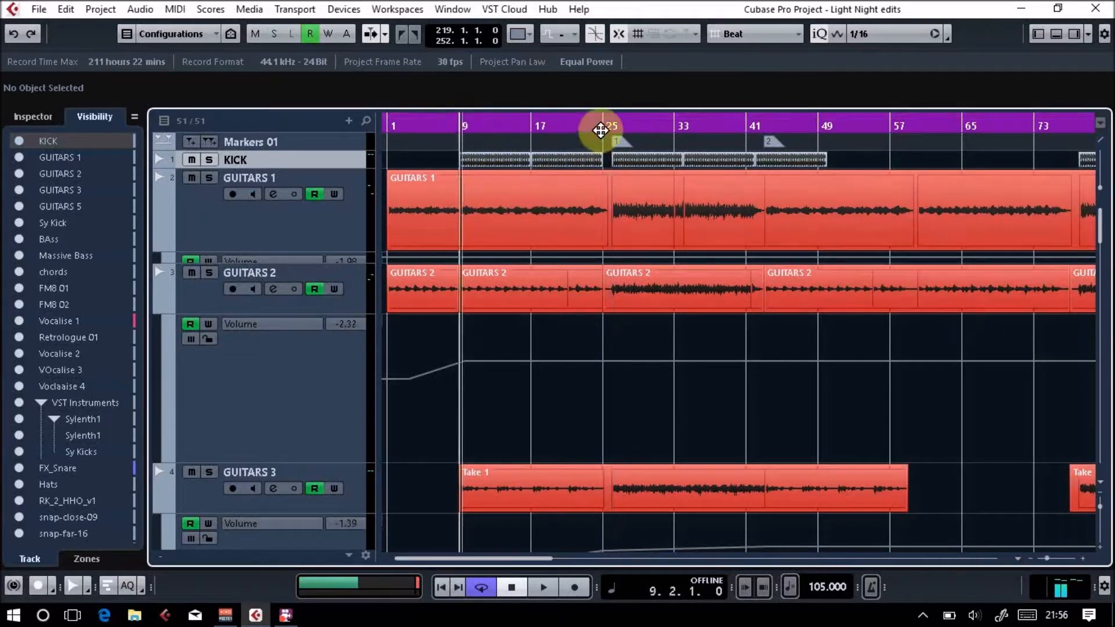
{"action": "left_click", "coordinate": [607, 125]}
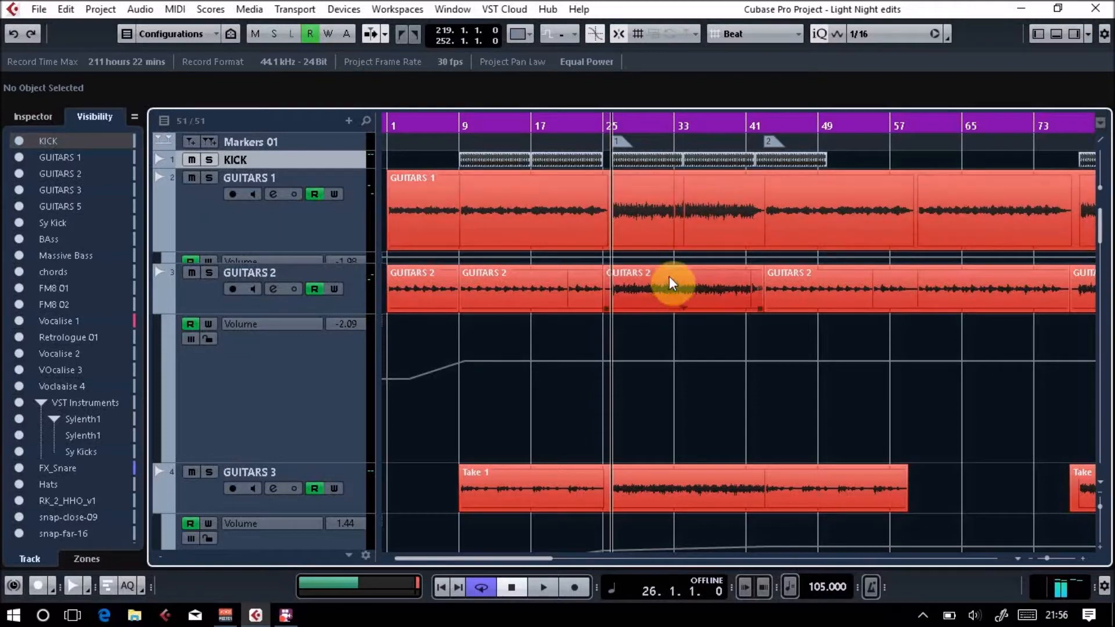
- Examine the tracks from the guitars down to the Mix Bus, including the volume automation under GUITARS 2
{"action": "scroll", "coordinate": [726, 452], "scroll_direction": "down", "scroll_amount": 10}
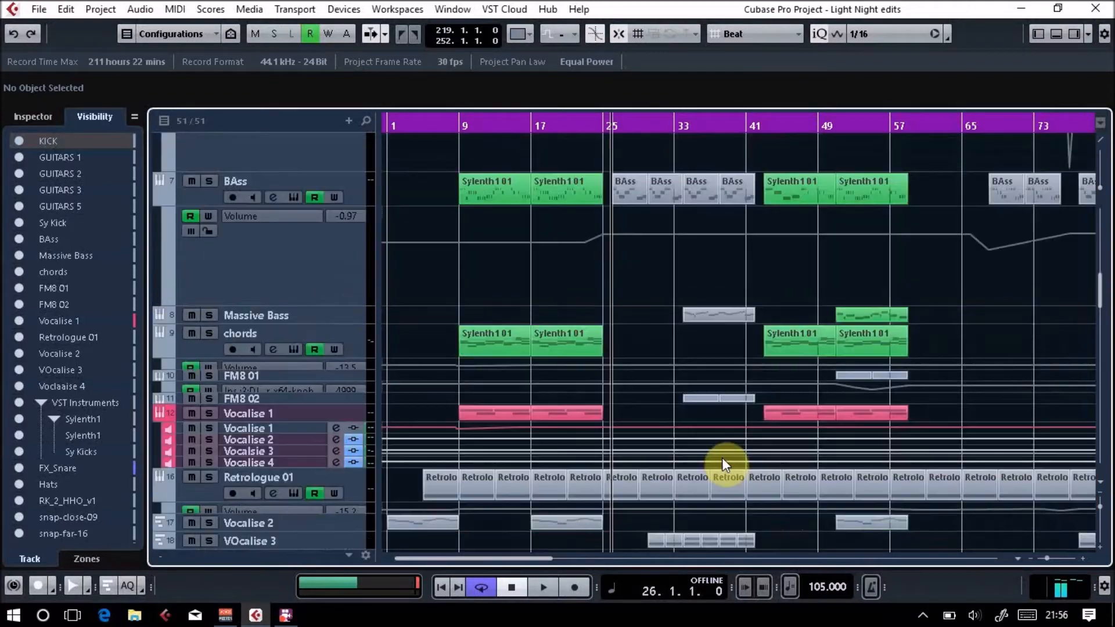
{"action": "scroll", "coordinate": [720, 459], "scroll_direction": "up", "scroll_amount": 6}
{"action": "scroll", "coordinate": [719, 458], "scroll_direction": "up", "scroll_amount": 5}
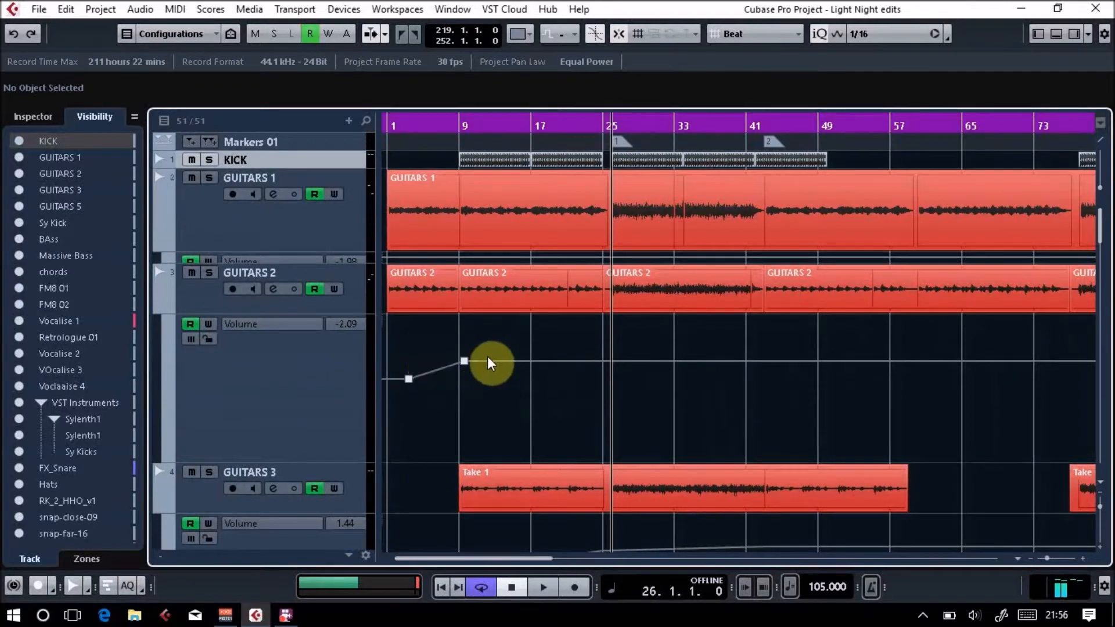
{"action": "left_click", "coordinate": [411, 379]}
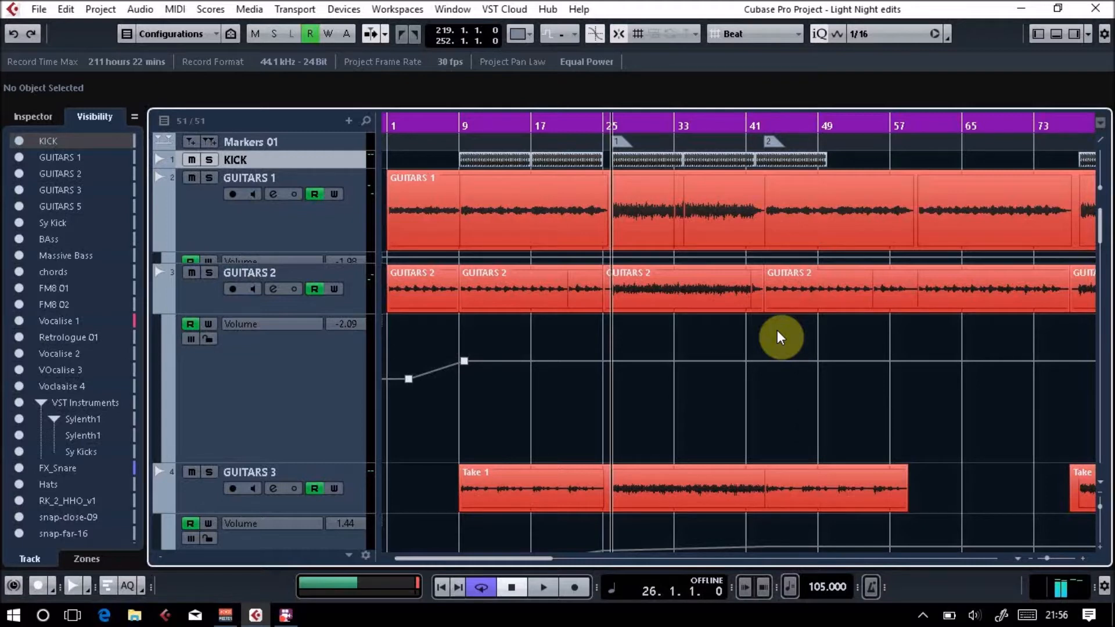
{"action": "scroll", "coordinate": [313, 325], "scroll_direction": "down", "scroll_amount": 5}
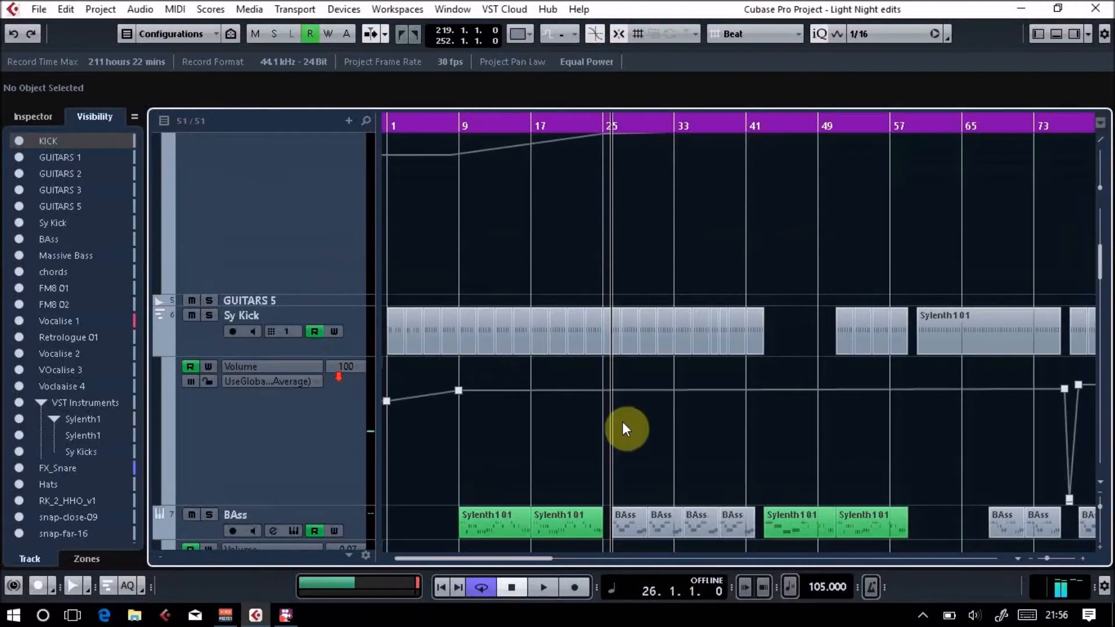
{"action": "scroll", "coordinate": [623, 429], "scroll_direction": "down", "scroll_amount": 15}
{"action": "scroll", "coordinate": [680, 421], "scroll_direction": "down", "scroll_amount": 15}
{"action": "scroll", "coordinate": [673, 423], "scroll_direction": "up", "scroll_amount": 3}
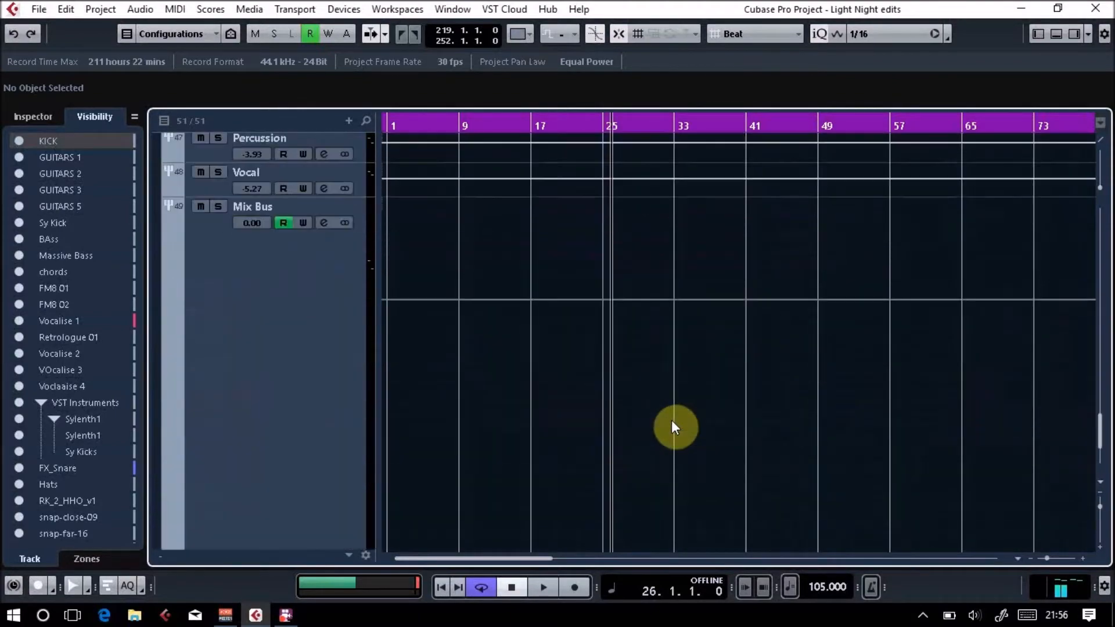
- Select the Mix Bus track and review the group tracks against the rest of the arrangement
{"action": "left_click", "coordinate": [197, 243]}
{"action": "scroll", "coordinate": [499, 389], "scroll_direction": "up", "scroll_amount": 5}
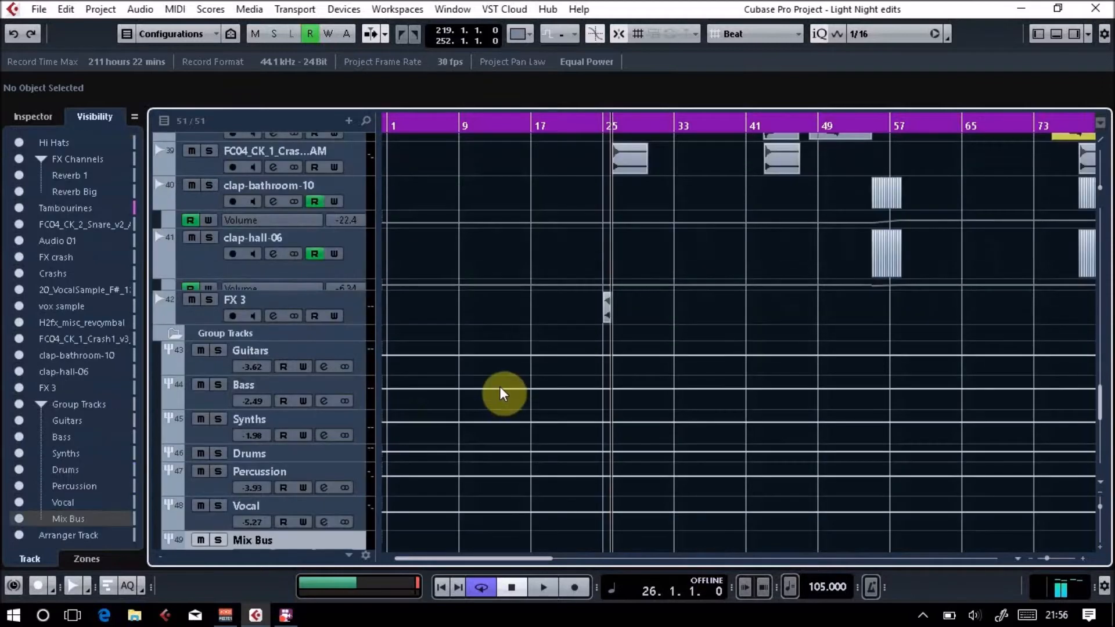
{"action": "scroll", "coordinate": [499, 389], "scroll_direction": "down", "scroll_amount": 3}
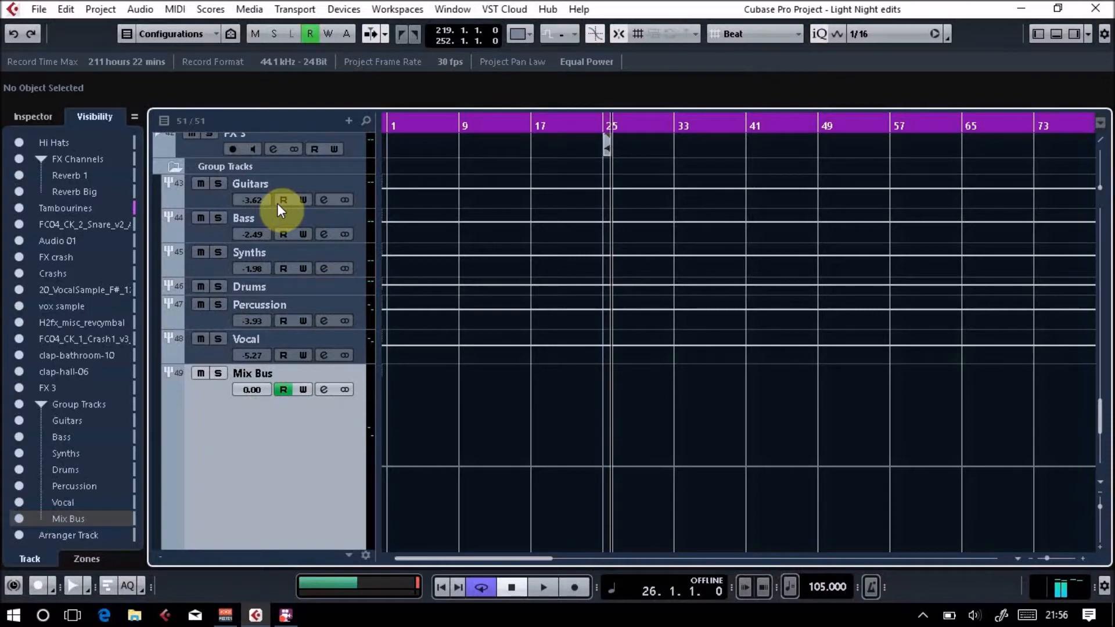
{"action": "scroll", "coordinate": [668, 488], "scroll_direction": "up", "scroll_amount": 5}
{"action": "scroll", "coordinate": [673, 476], "scroll_direction": "up", "scroll_amount": 15}
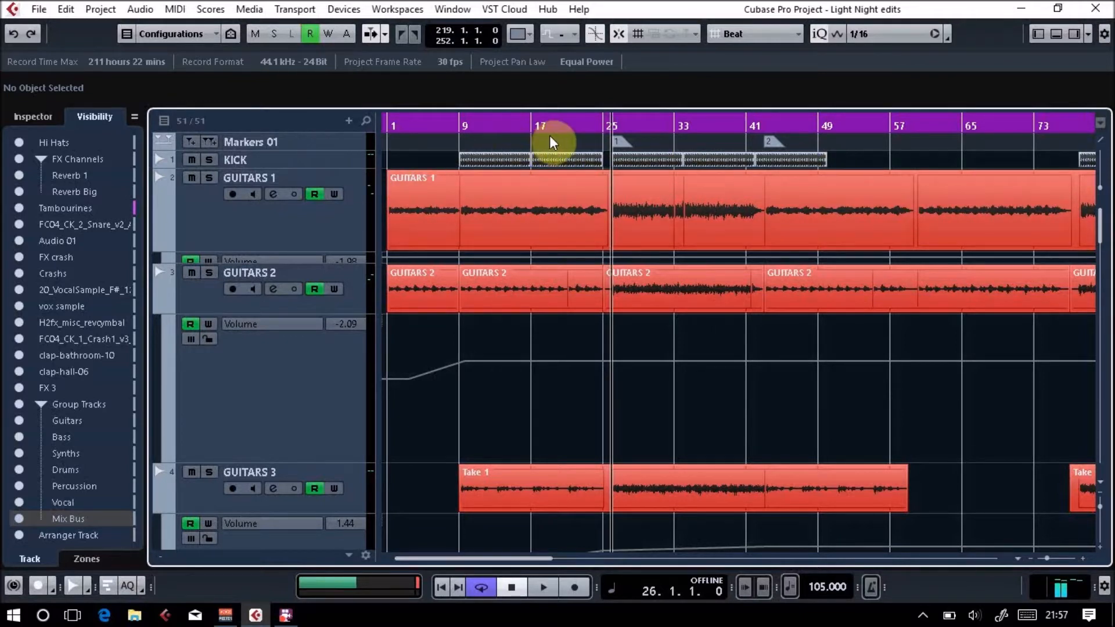
{"action": "scroll", "coordinate": [298, 399], "scroll_direction": "down", "scroll_amount": 4}
{"action": "scroll", "coordinate": [298, 400], "scroll_direction": "down", "scroll_amount": 15}
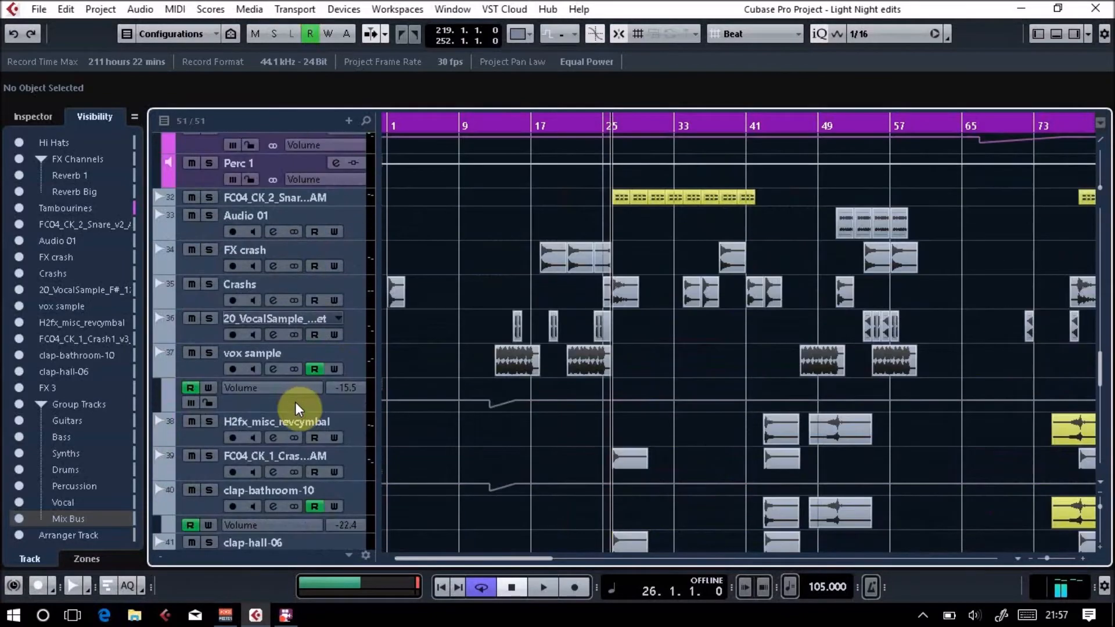
{"action": "scroll", "coordinate": [296, 403], "scroll_direction": "down", "scroll_amount": 6}
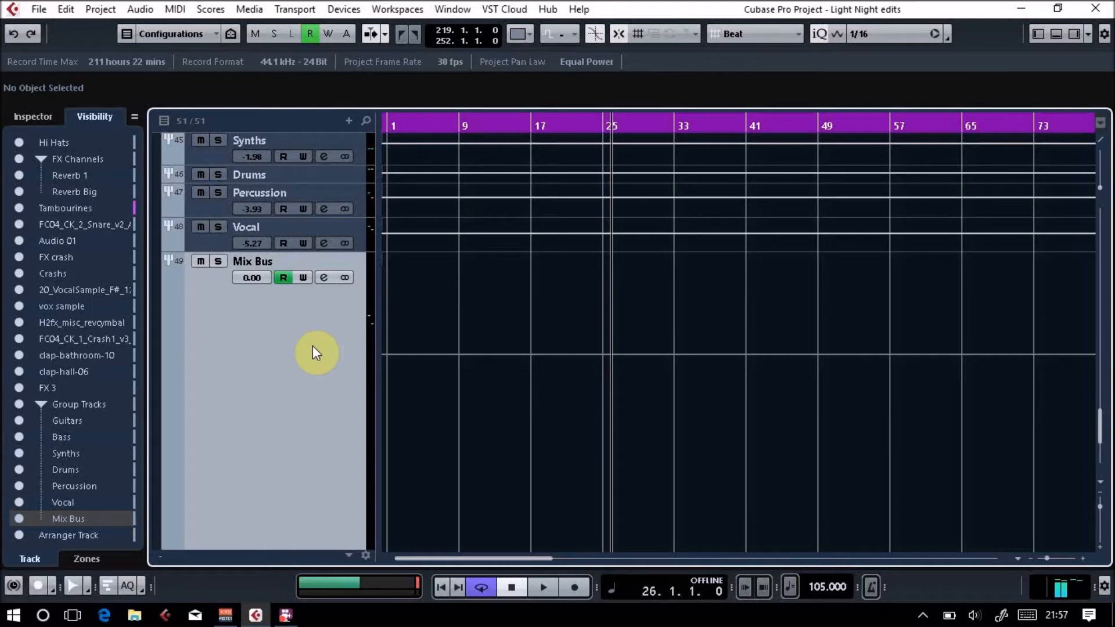
- Open the MixConsole and inspect the Mix Bus inserts, TRackS3 Prog EQ 1A and Solid Bus Comp, closing each plug-in window
{"action": "right_click", "coordinate": [272, 335]}
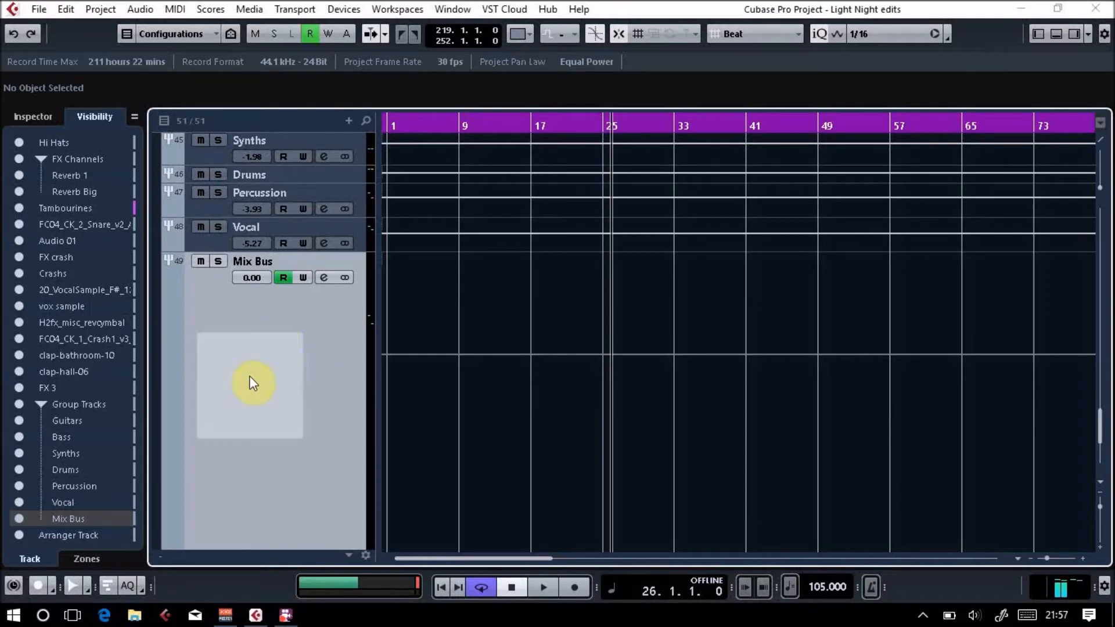
{"action": "key", "text": "F3"}
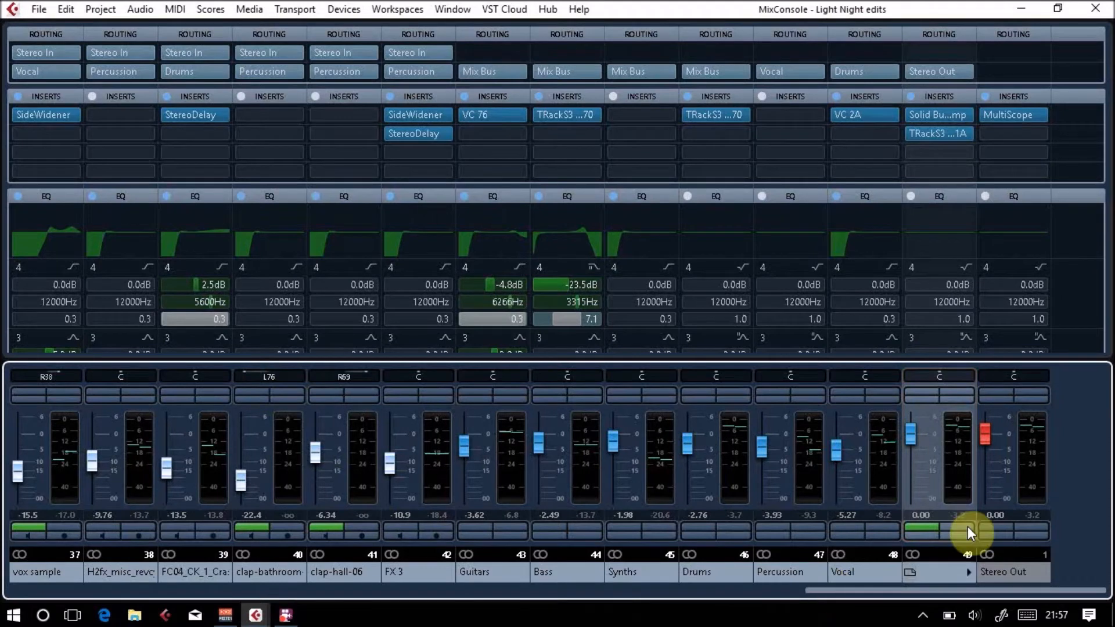
{"action": "left_click", "coordinate": [929, 135]}
{"action": "left_click", "coordinate": [929, 135]}
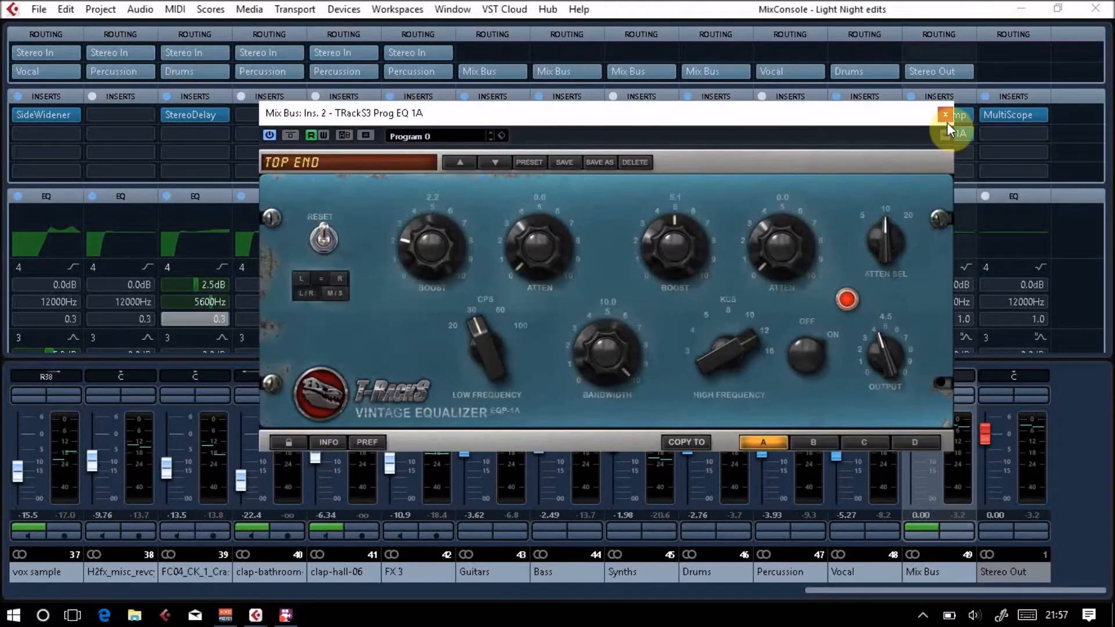
{"action": "left_click", "coordinate": [945, 115]}
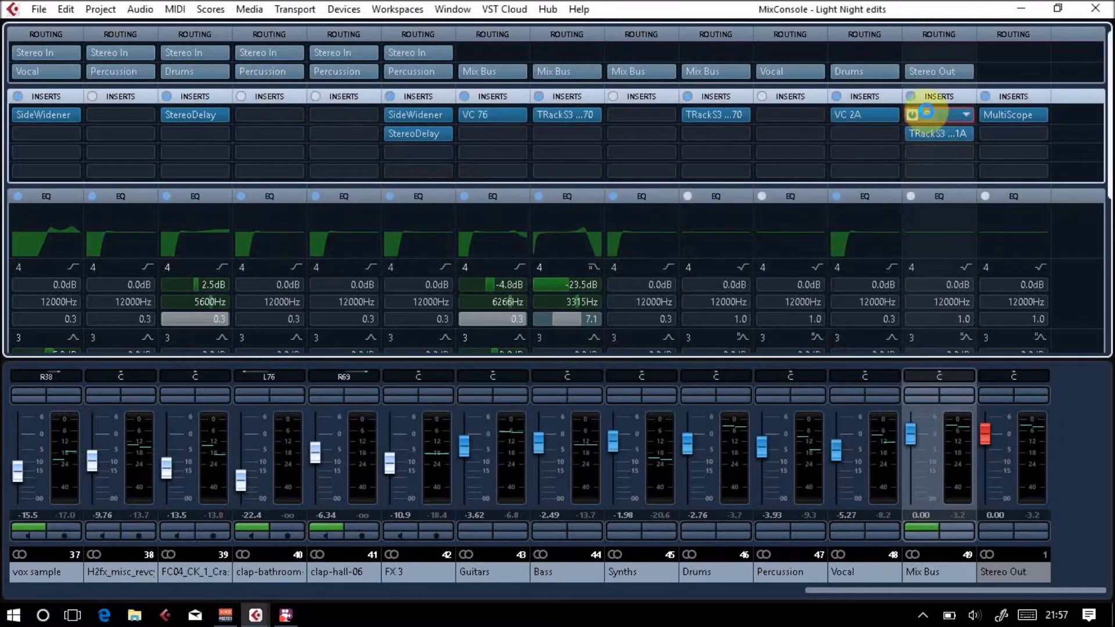
{"action": "left_click", "coordinate": [926, 112]}
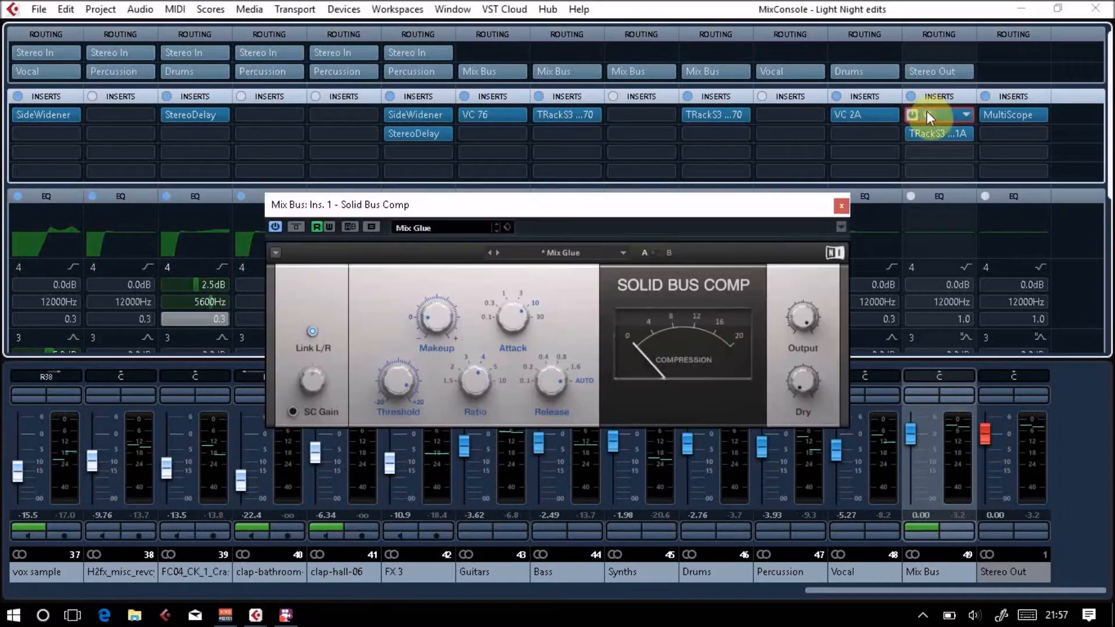
{"action": "left_click", "coordinate": [847, 199]}
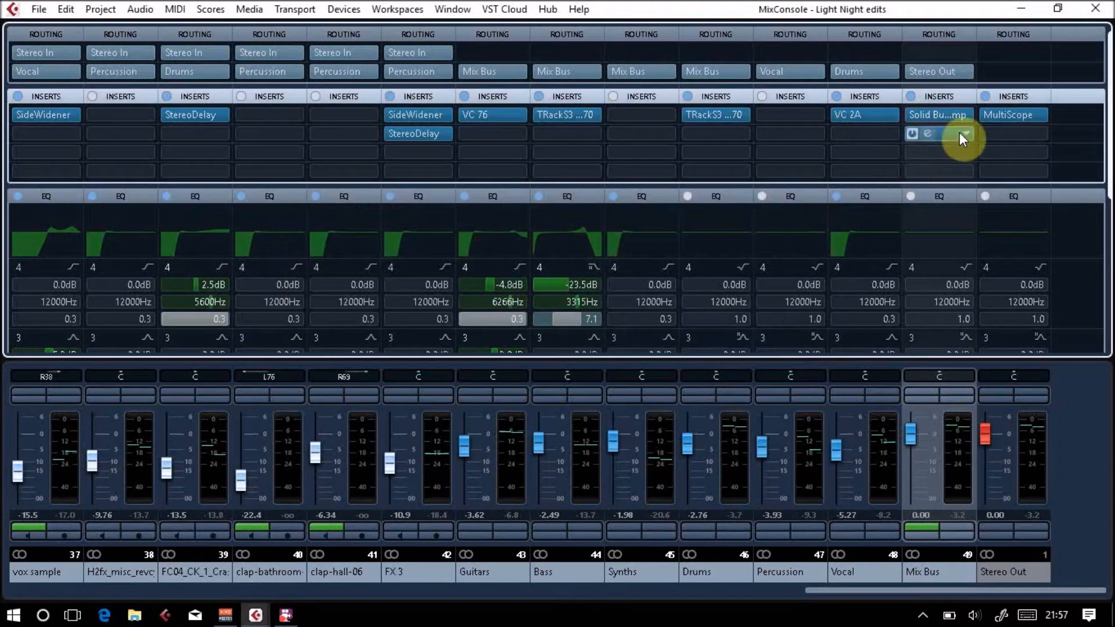
- Open the MultiScope on Stereo Out, analyze the mix during playback, set its channel to Left and close it
{"action": "left_click", "coordinate": [999, 111]}
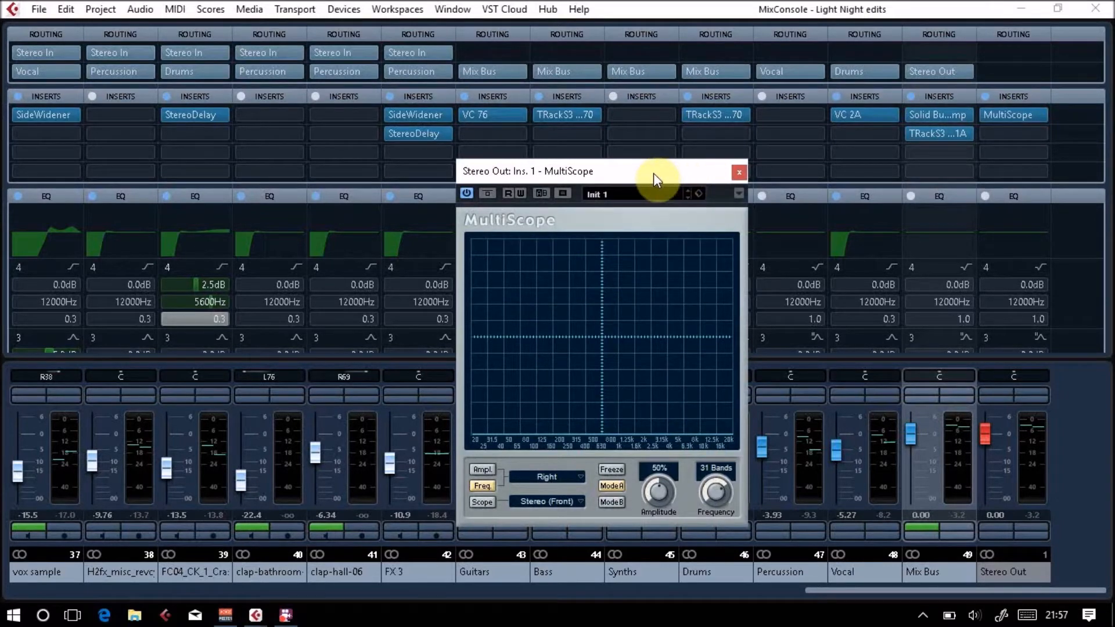
{"action": "key", "text": "space"}
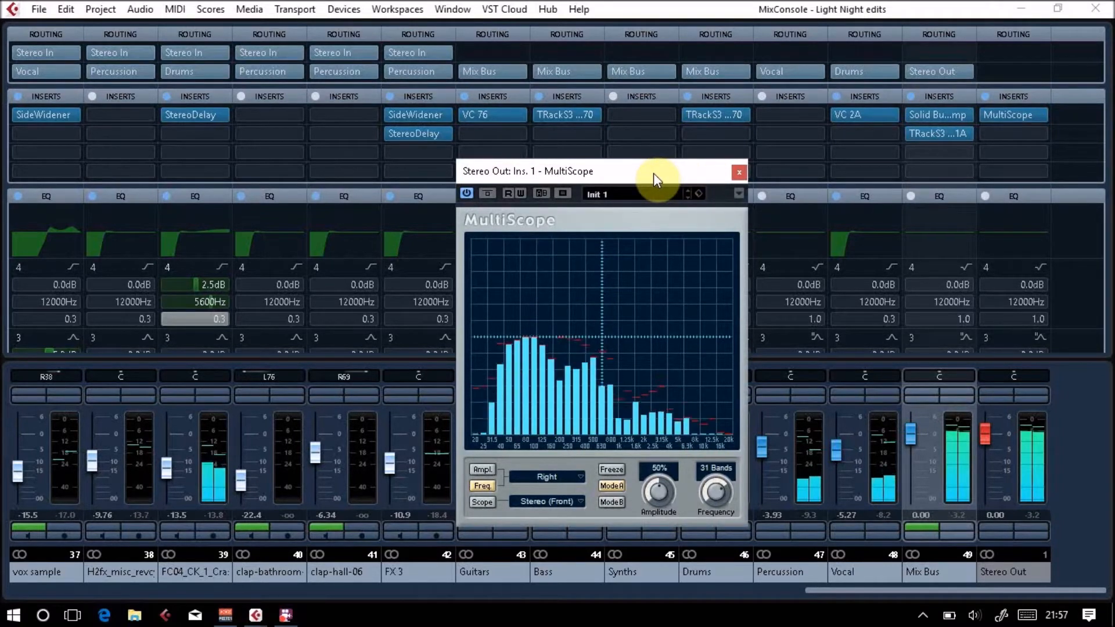
{"action": "left_click", "coordinate": [548, 477]}
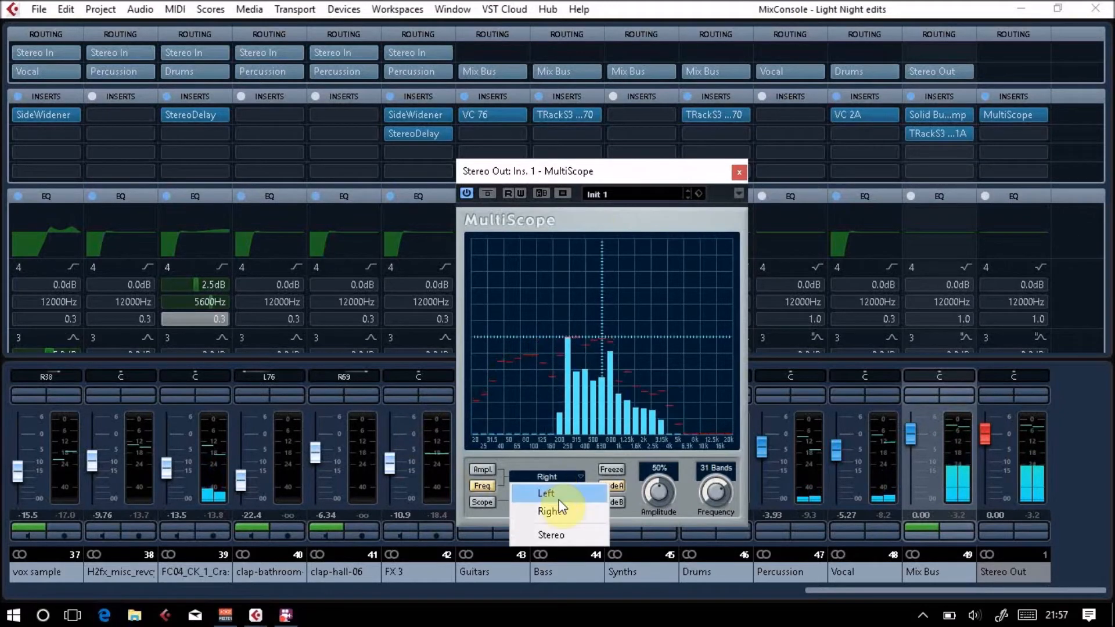
{"action": "left_click", "coordinate": [564, 512]}
{"action": "left_click", "coordinate": [558, 474]}
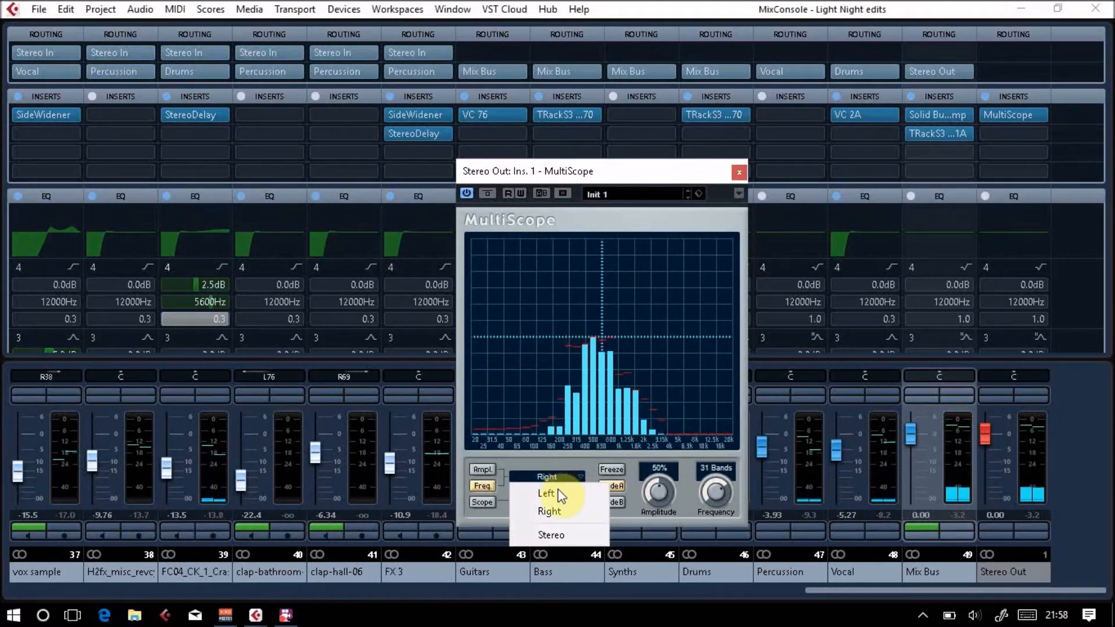
{"action": "left_click", "coordinate": [550, 534]}
{"action": "left_click", "coordinate": [553, 476]}
{"action": "left_click", "coordinate": [556, 490]}
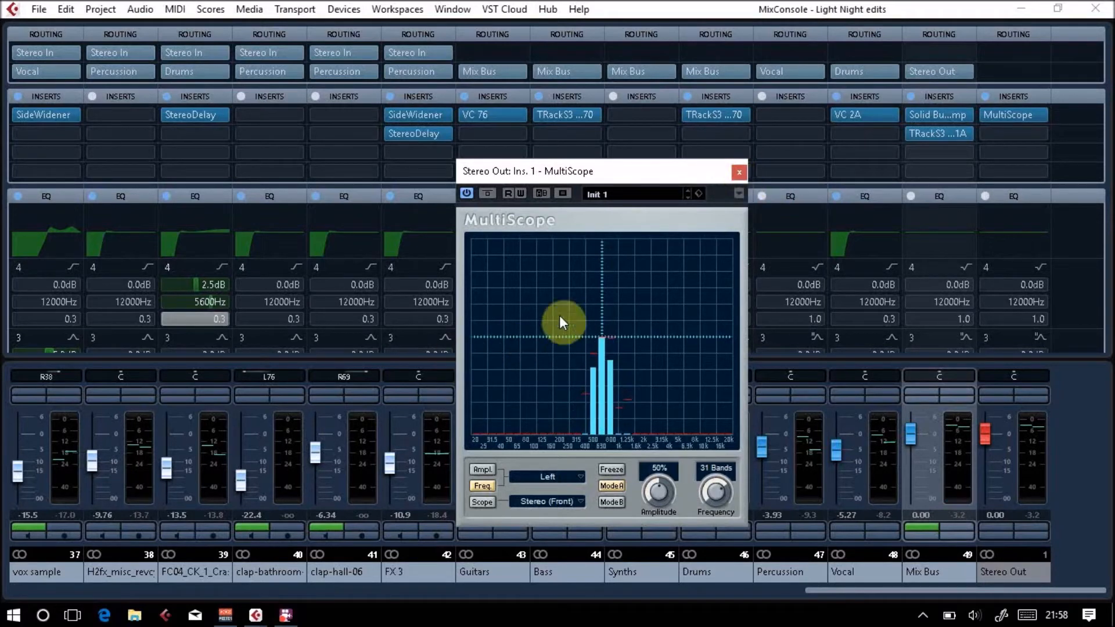
{"action": "left_click", "coordinate": [739, 171]}
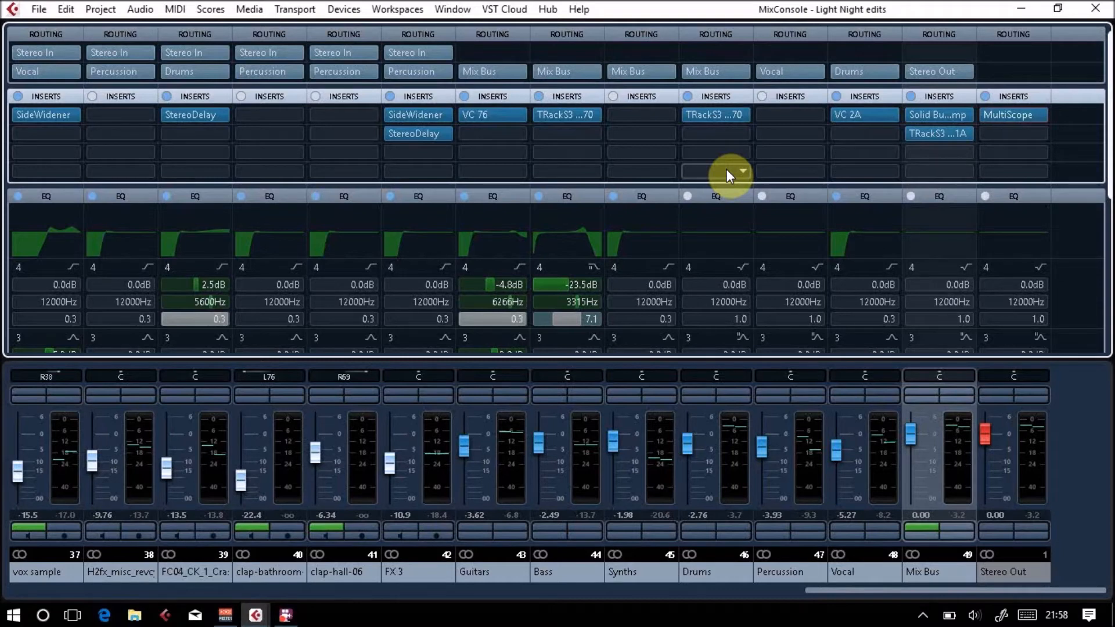
- Take another look at the MultiScope on Stereo Out, and close both it and the MixConsole
{"action": "double_click", "coordinate": [1005, 116]}
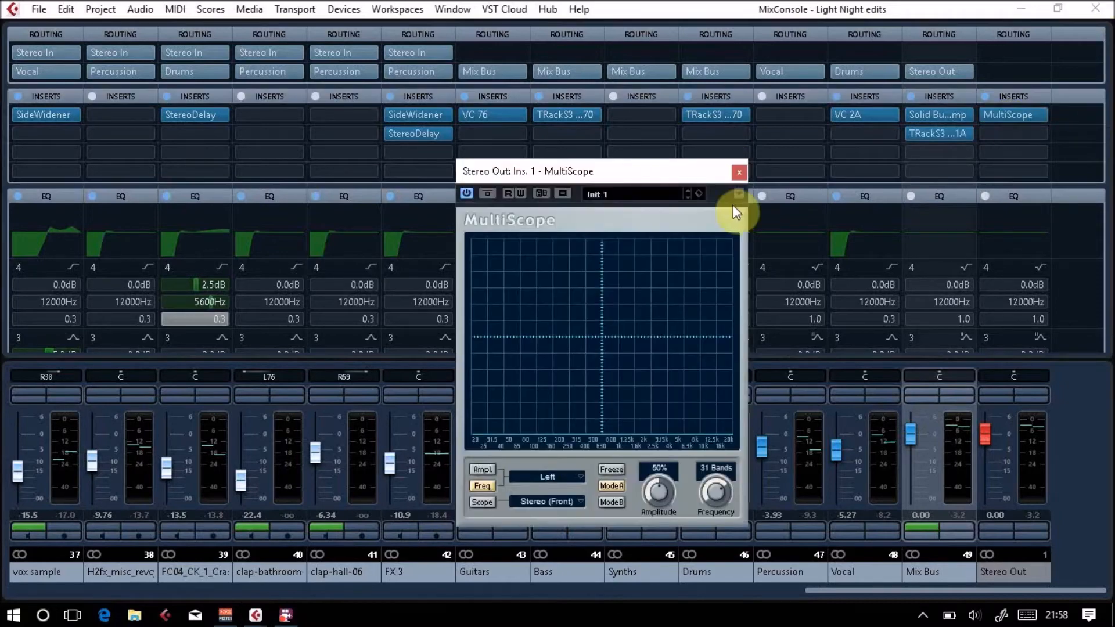
{"action": "left_click", "coordinate": [741, 168]}
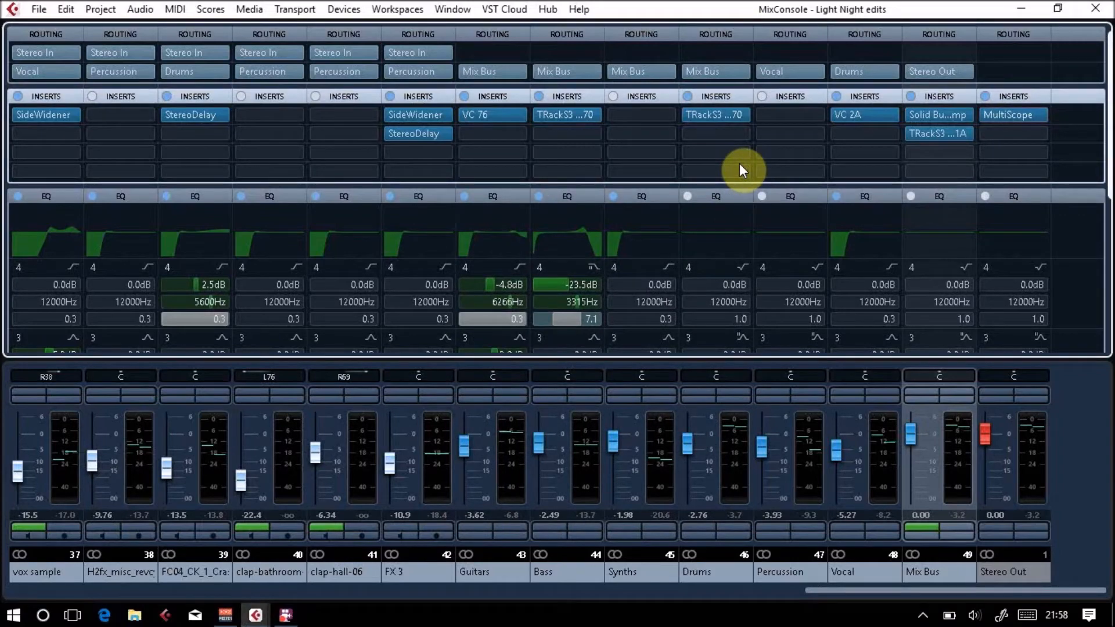
{"action": "left_click", "coordinate": [1096, 8]}
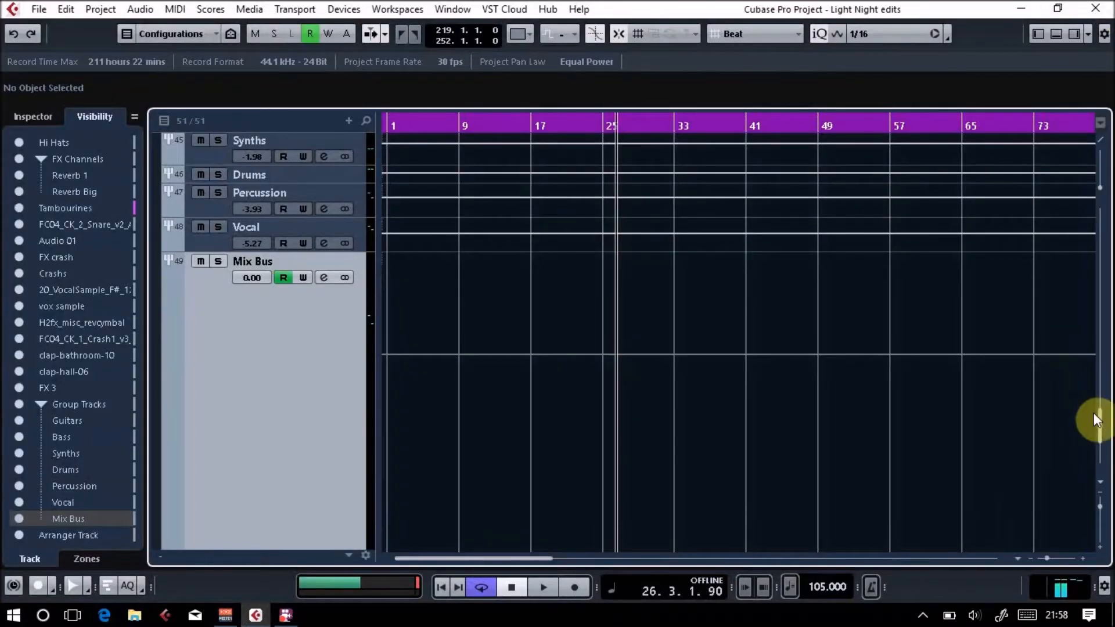
- Return to the guitar tracks and move the playhead to marker 1 at bar 26 and on to marker 2 at bar 43
{"action": "left_click_drag", "start_coordinate": [1100, 417], "coordinate": [1097, 212]}
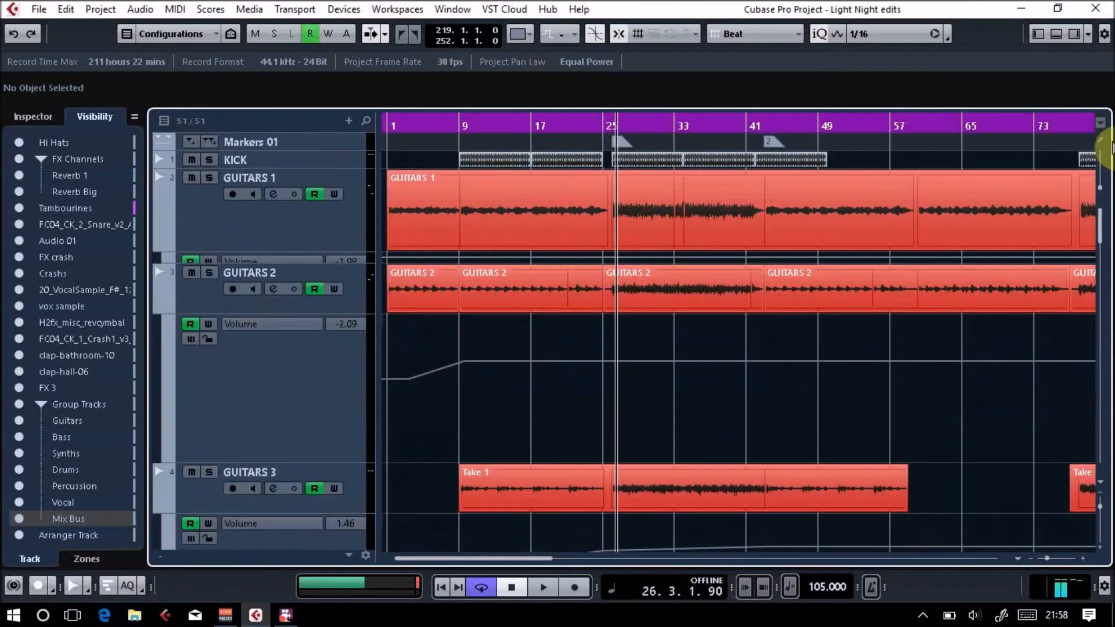
{"action": "key", "text": "h"}
{"action": "key", "text": "h"}
{"action": "key", "text": "h"}
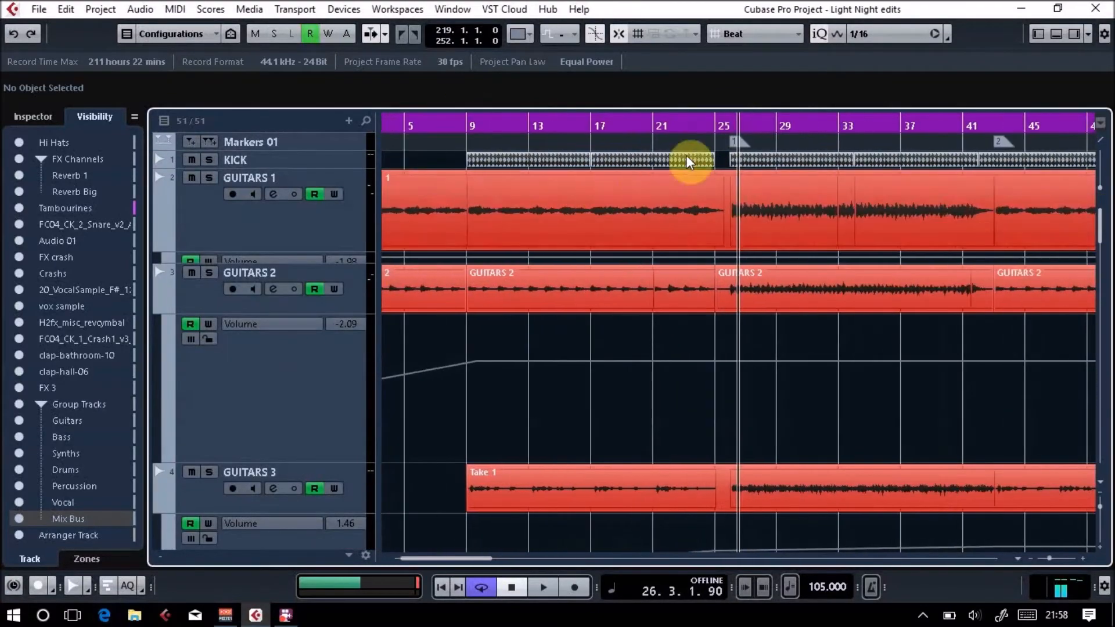
{"action": "left_click", "coordinate": [729, 125]}
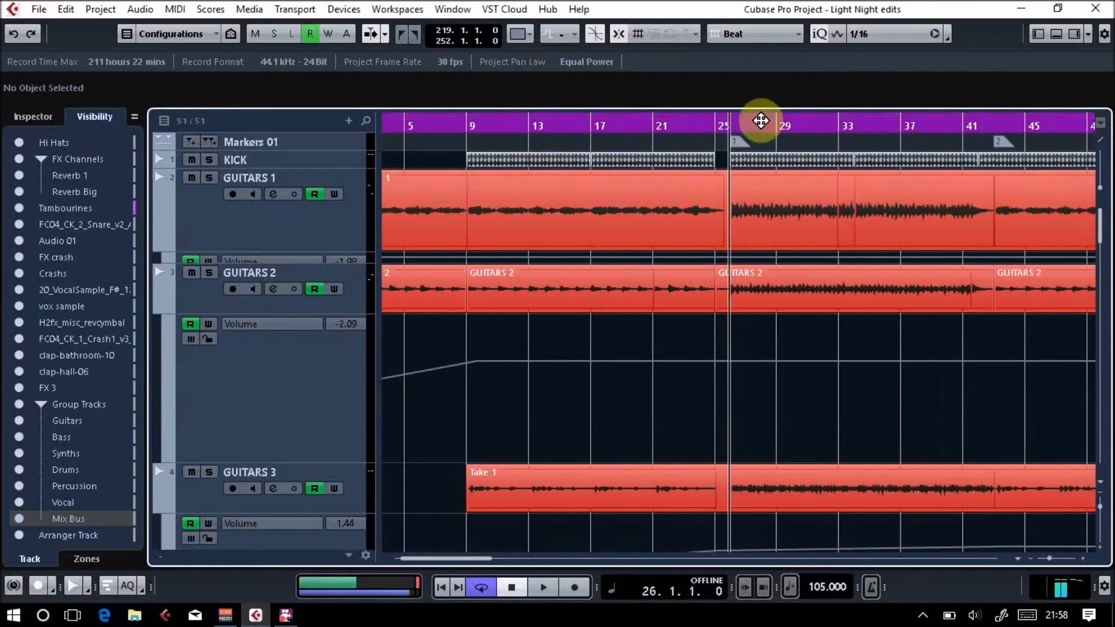
{"action": "left_click", "coordinate": [992, 124]}
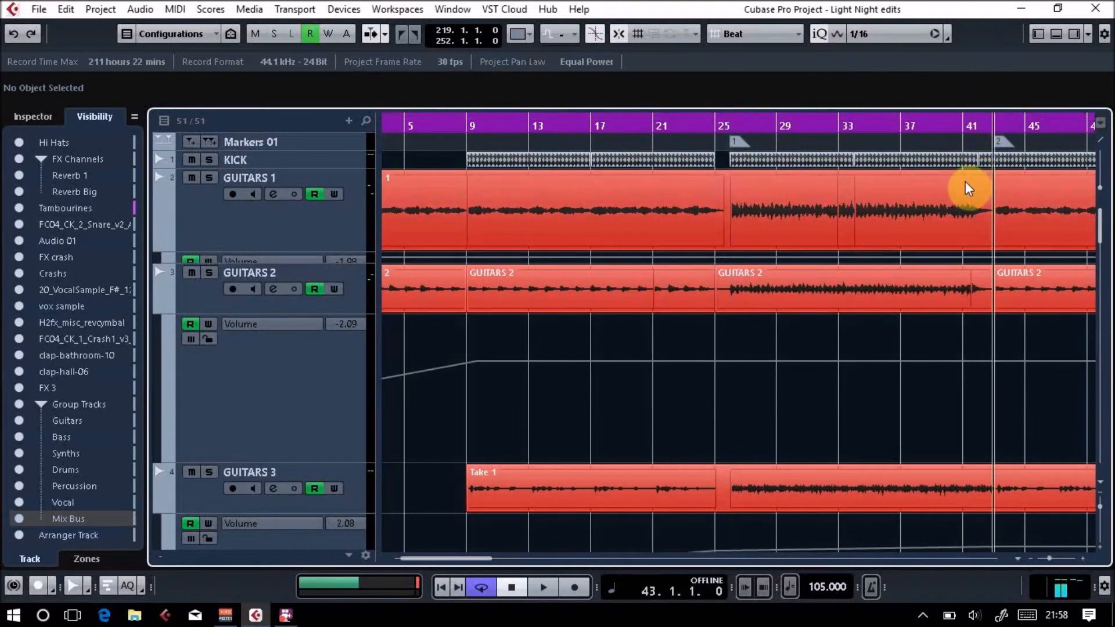
- Look over the tracks down to the group tracks and move the playhead back to marker 1 at bar 26
{"action": "key", "text": "h"}
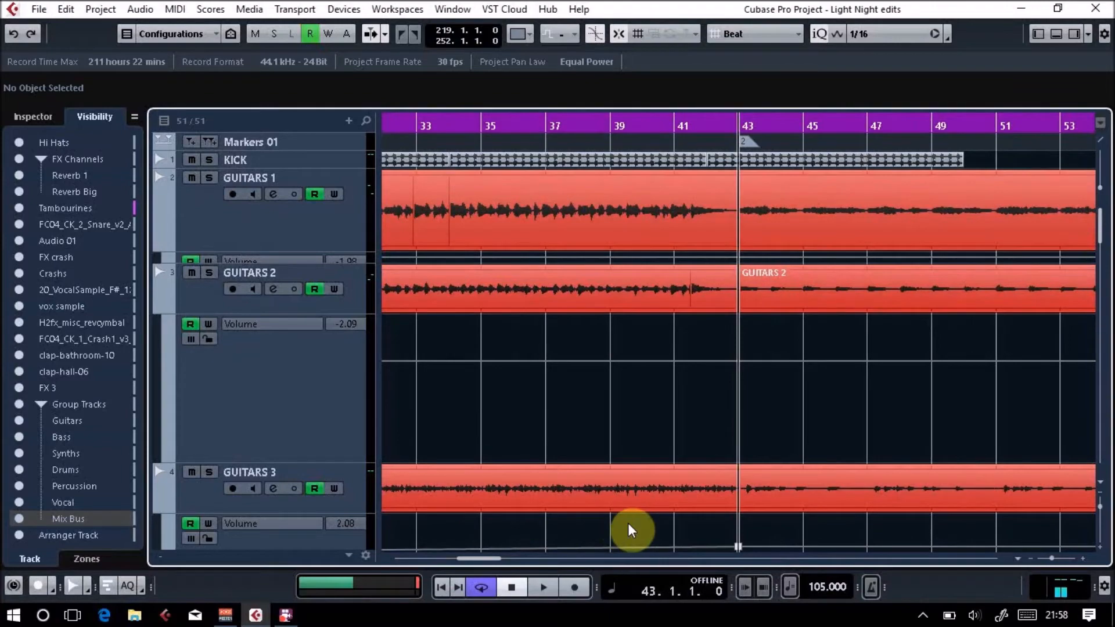
{"action": "key", "text": "g"}
{"action": "key", "text": "g"}
{"action": "key", "text": "g"}
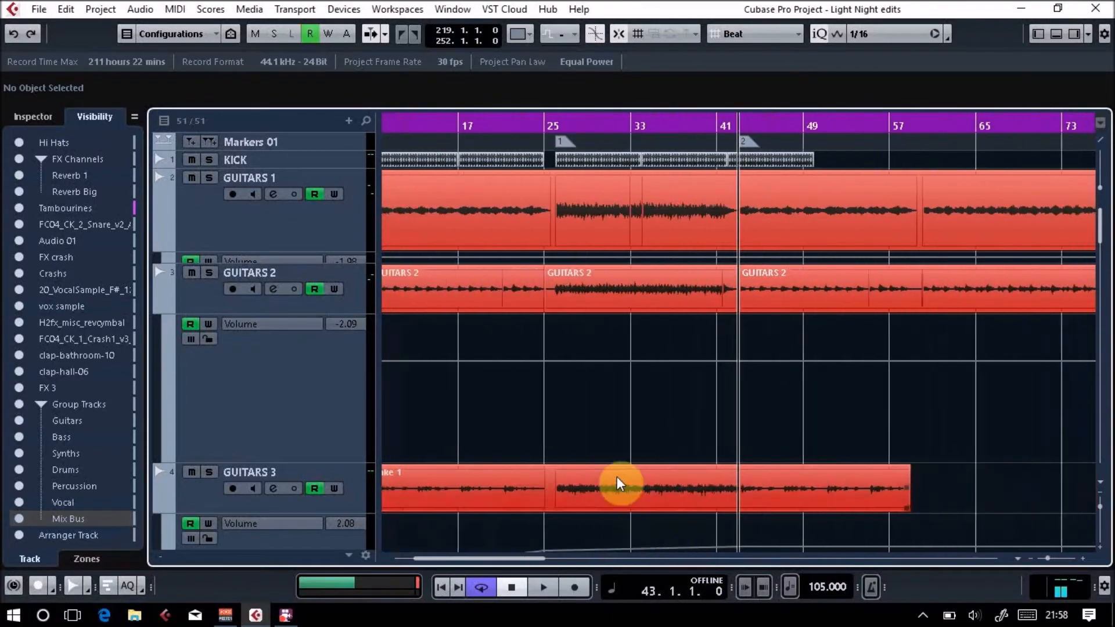
{"action": "key", "text": "g"}
{"action": "scroll", "coordinate": [617, 395], "scroll_direction": "down", "scroll_amount": 15}
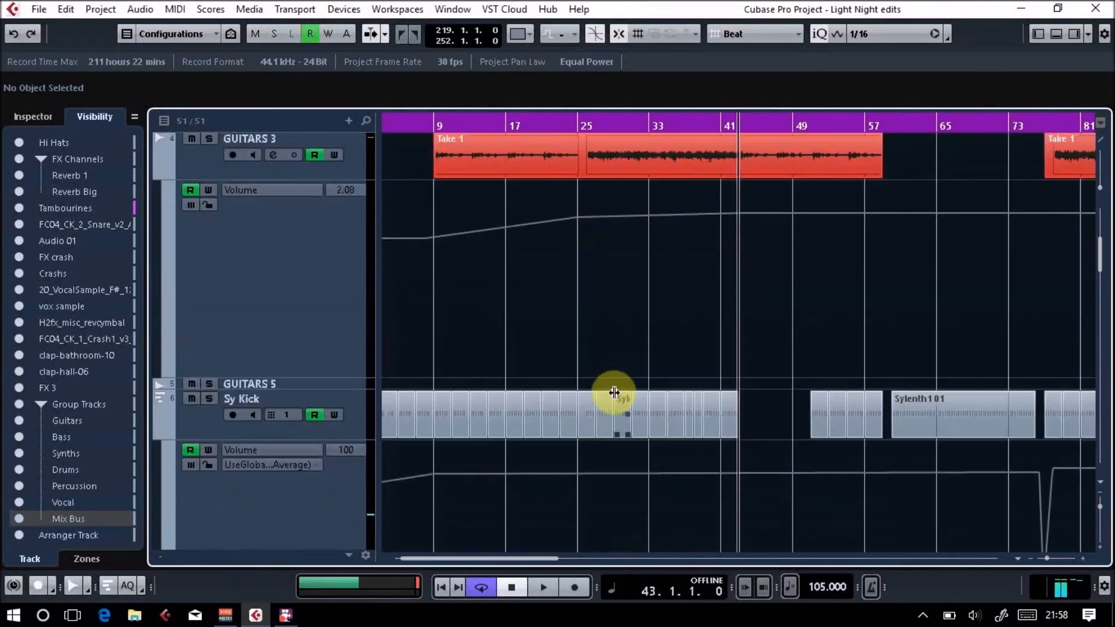
{"action": "scroll", "coordinate": [611, 395], "scroll_direction": "down", "scroll_amount": 15}
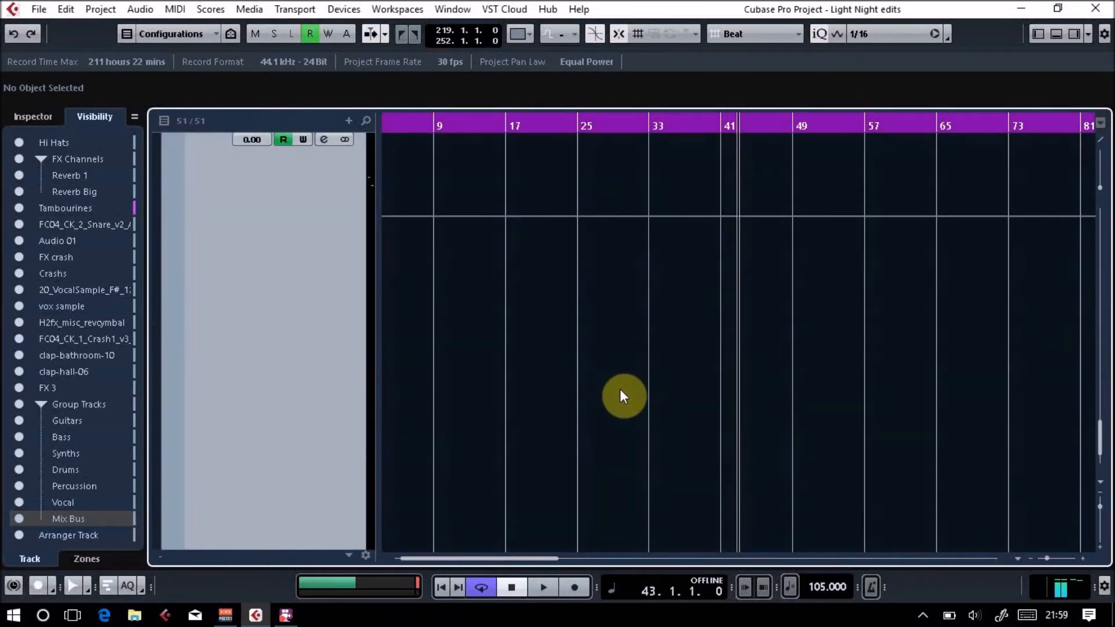
{"action": "scroll", "coordinate": [712, 374], "scroll_direction": "up", "scroll_amount": 5}
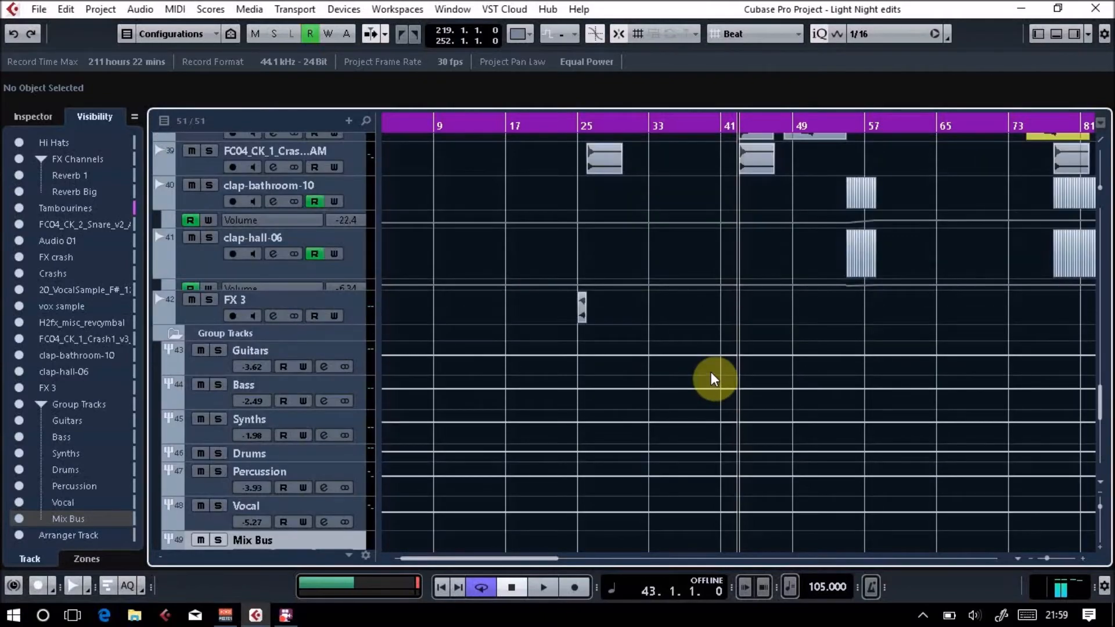
{"action": "scroll", "coordinate": [718, 375], "scroll_direction": "up", "scroll_amount": 15}
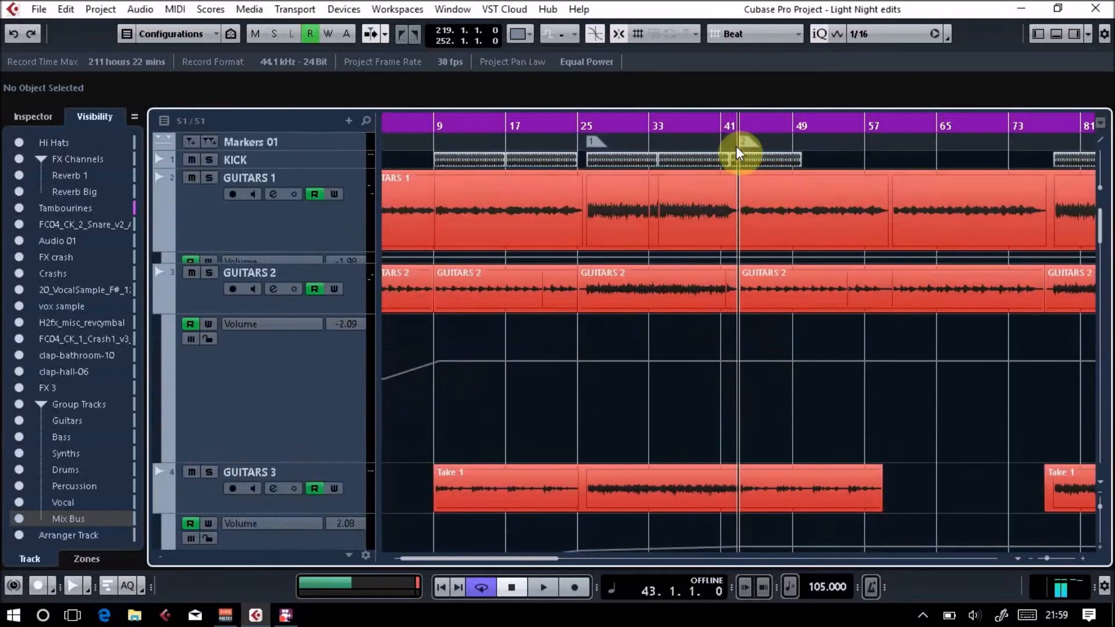
{"action": "left_click", "coordinate": [586, 124]}
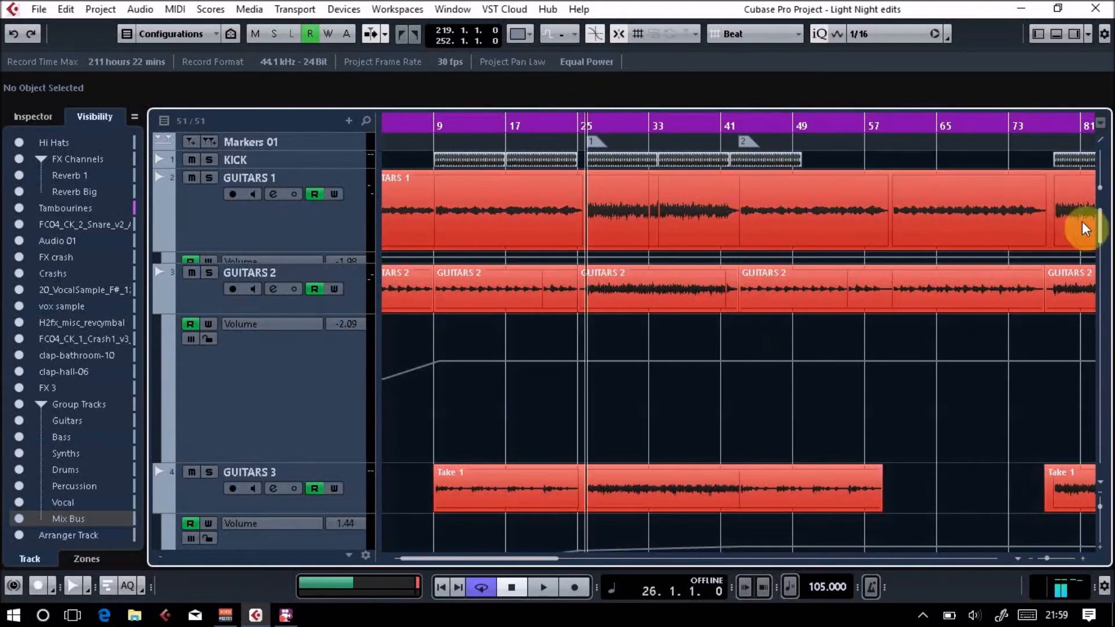
- Examine the Mix Bus group track's volume automation lane around bar 26 in close-up
{"action": "left_click_drag", "start_coordinate": [1095, 220], "coordinate": [1109, 423]}
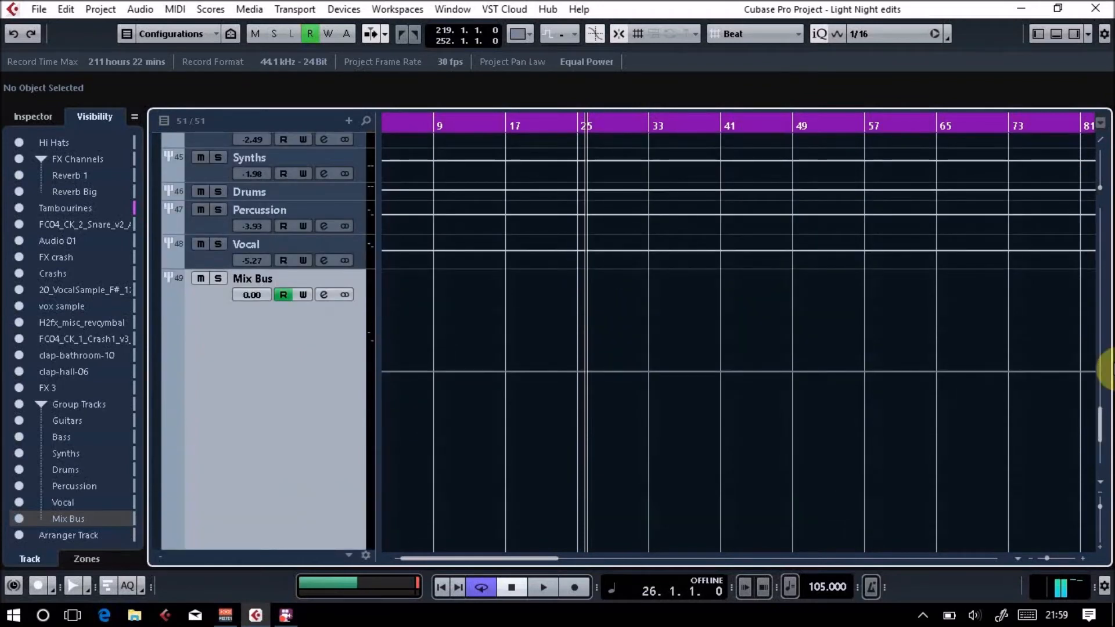
{"action": "scroll", "coordinate": [214, 433], "scroll_direction": "down", "scroll_amount": 3}
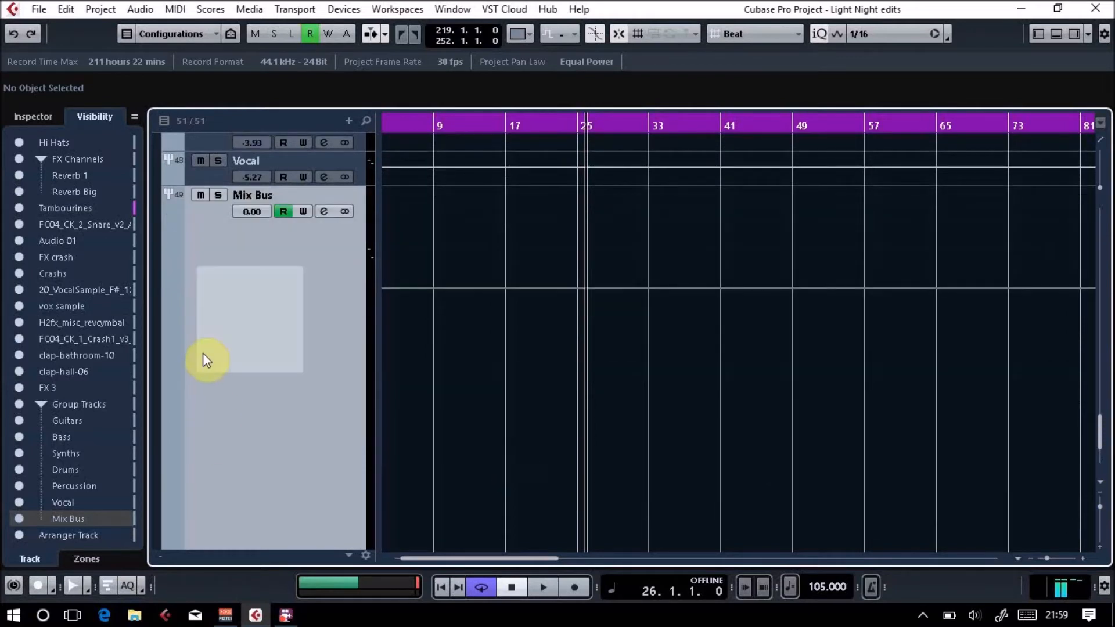
{"action": "scroll", "coordinate": [328, 430], "scroll_direction": "down", "scroll_amount": 3}
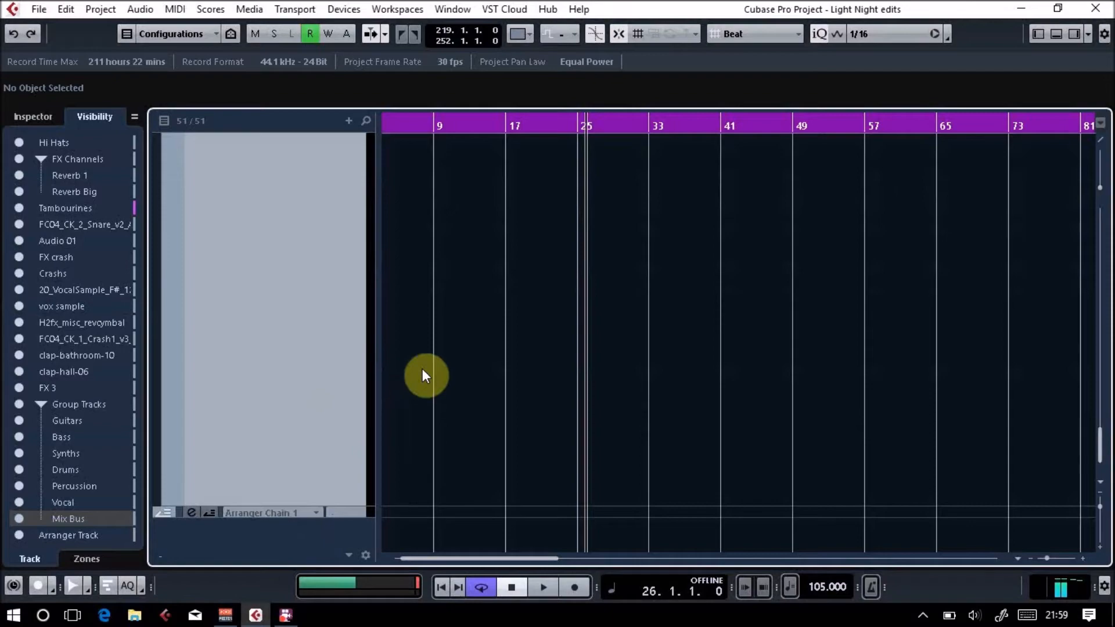
{"action": "scroll", "coordinate": [423, 376], "scroll_direction": "up", "scroll_amount": 3}
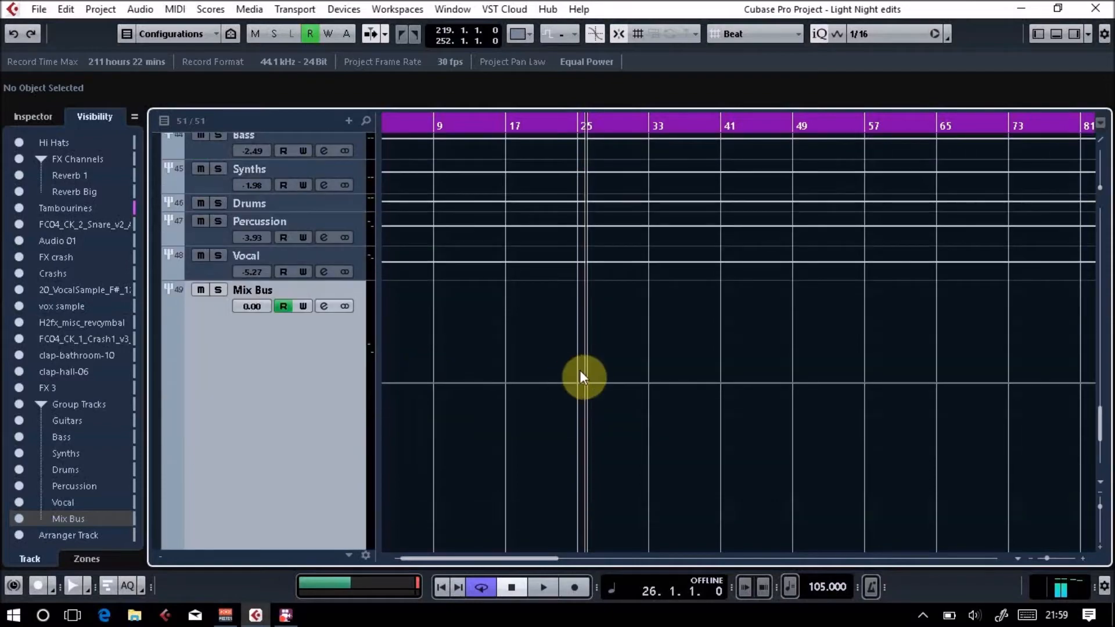
{"action": "scroll", "coordinate": [602, 342], "scroll_direction": "up", "scroll_amount": 5}
{"action": "scroll", "coordinate": [666, 332], "scroll_direction": "up", "scroll_amount": 8}
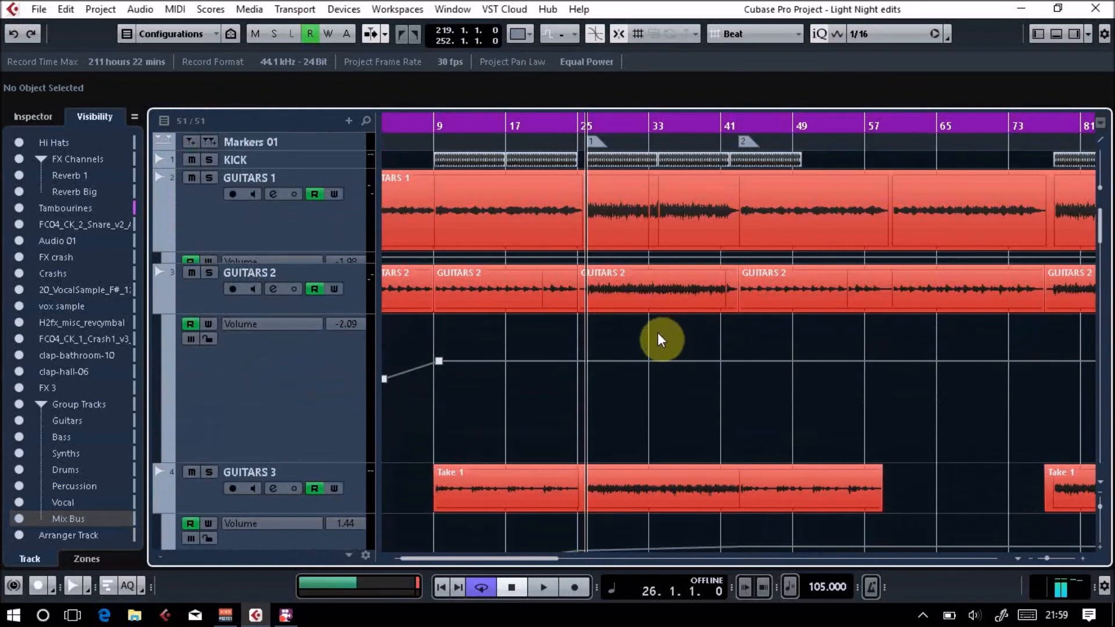
{"action": "scroll", "coordinate": [658, 334], "scroll_direction": "up", "scroll_amount": 4}
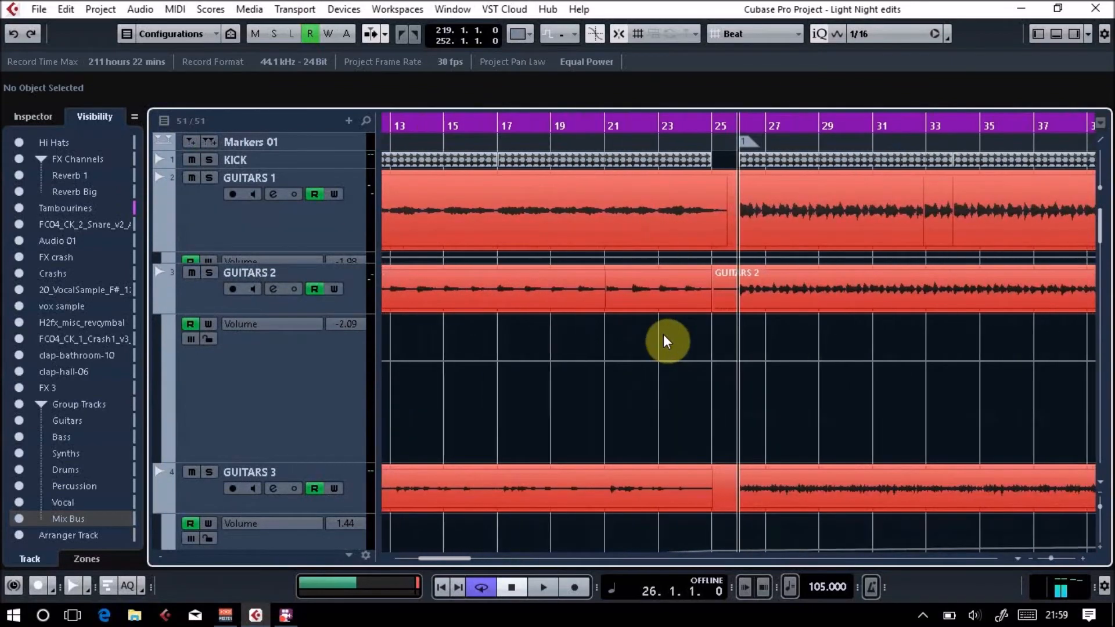
{"action": "scroll", "coordinate": [674, 336], "scroll_direction": "up", "scroll_amount": 2}
{"action": "scroll", "coordinate": [706, 350], "scroll_direction": "down", "scroll_amount": 13}
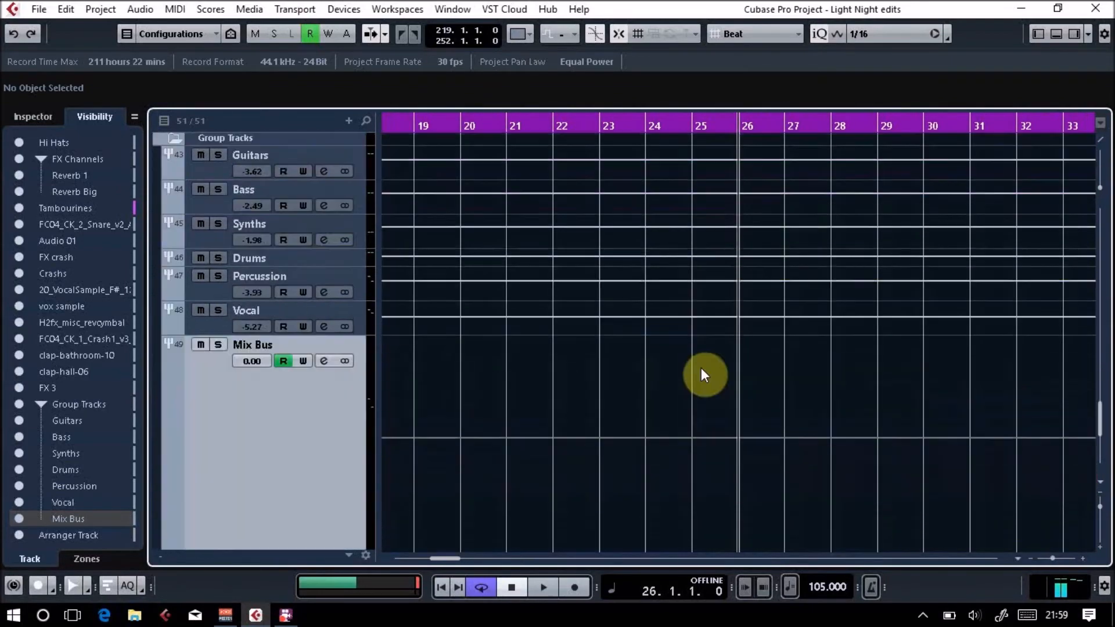
{"action": "scroll", "coordinate": [702, 368], "scroll_direction": "down", "scroll_amount": 3}
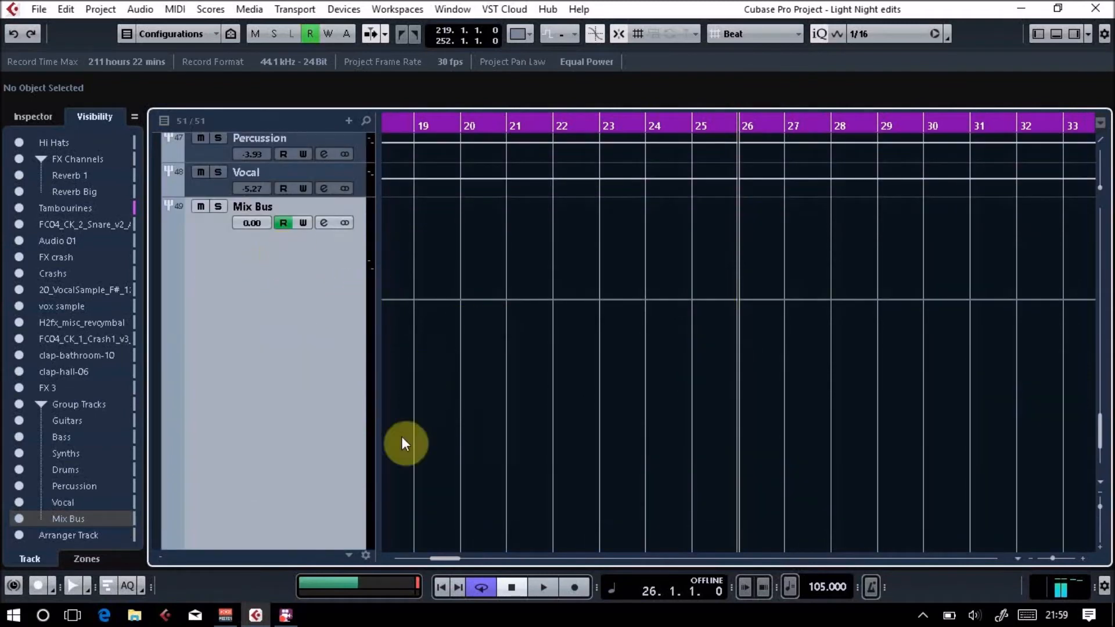
- Draw a short Mix Bus volume ramp from -0.36 at 25.3.1.0 up to bar 26 and delete the extra 0.00 point at its start
{"action": "right_click", "coordinate": [428, 418]}
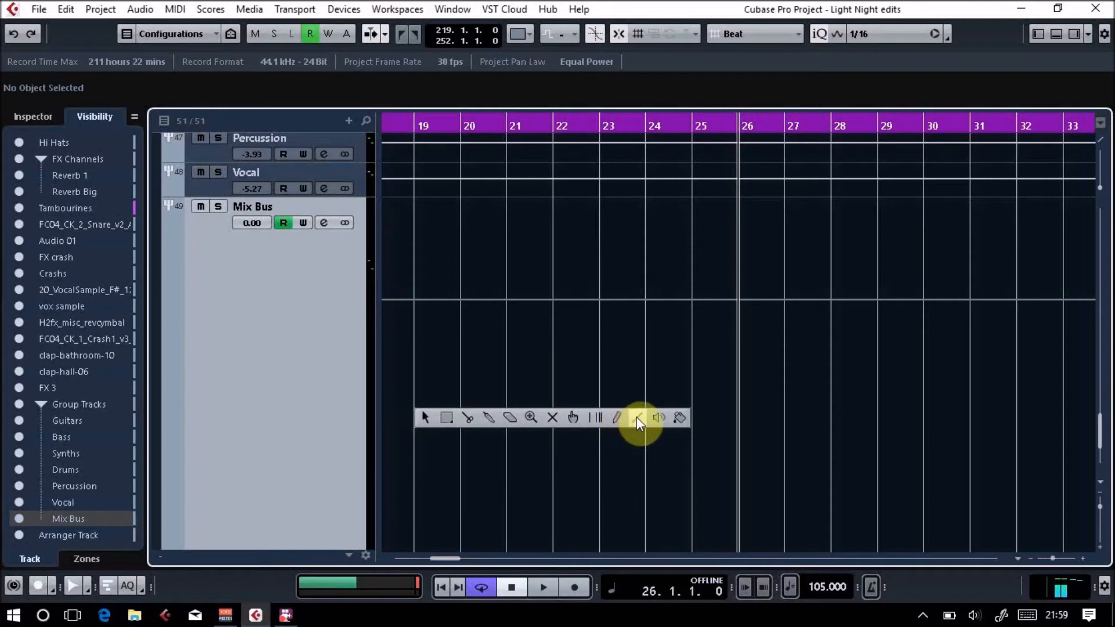
{"action": "left_click", "coordinate": [621, 414]}
{"action": "right_click", "coordinate": [536, 388]}
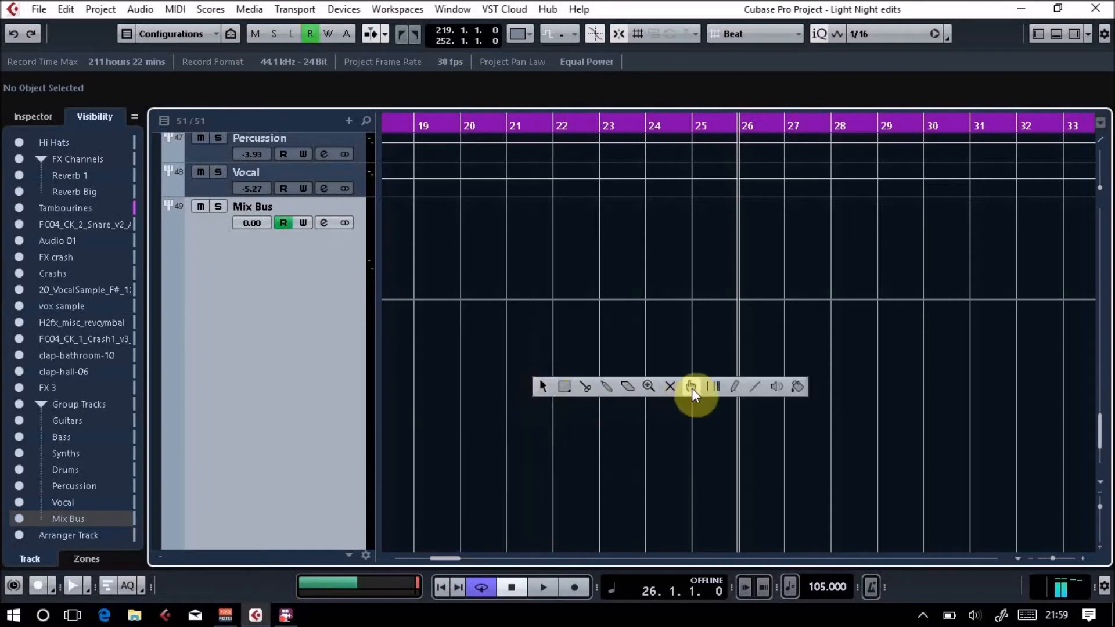
{"action": "left_click", "coordinate": [760, 389]}
{"action": "right_click", "coordinate": [540, 387]}
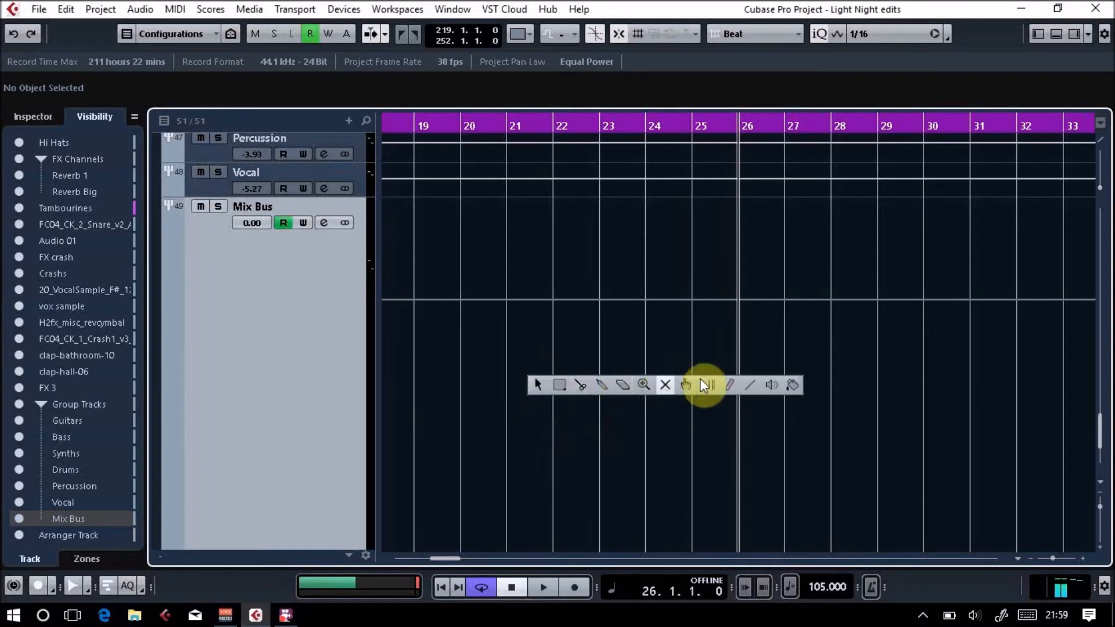
{"action": "left_click", "coordinate": [747, 386]}
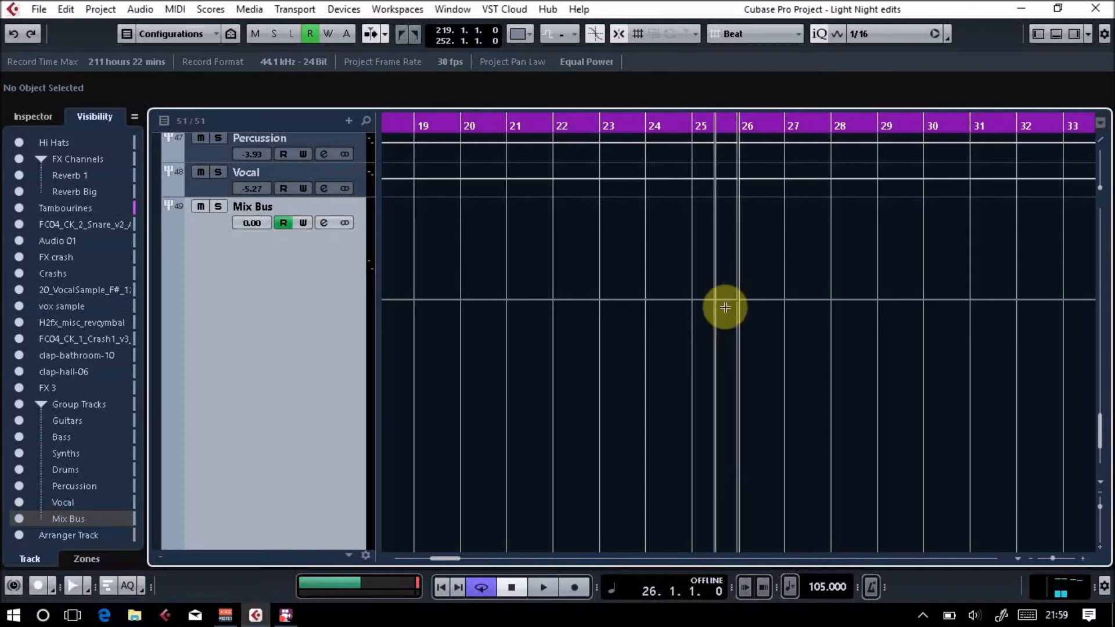
{"action": "left_click", "coordinate": [719, 305]}
{"action": "left_click", "coordinate": [714, 301]}
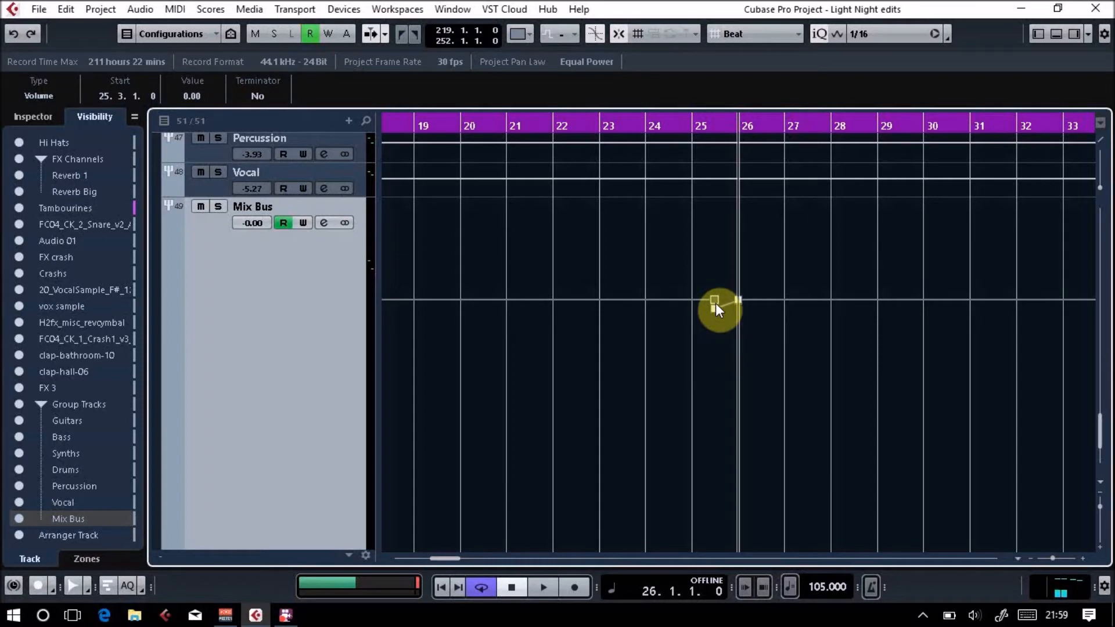
{"action": "key", "text": "Delete"}
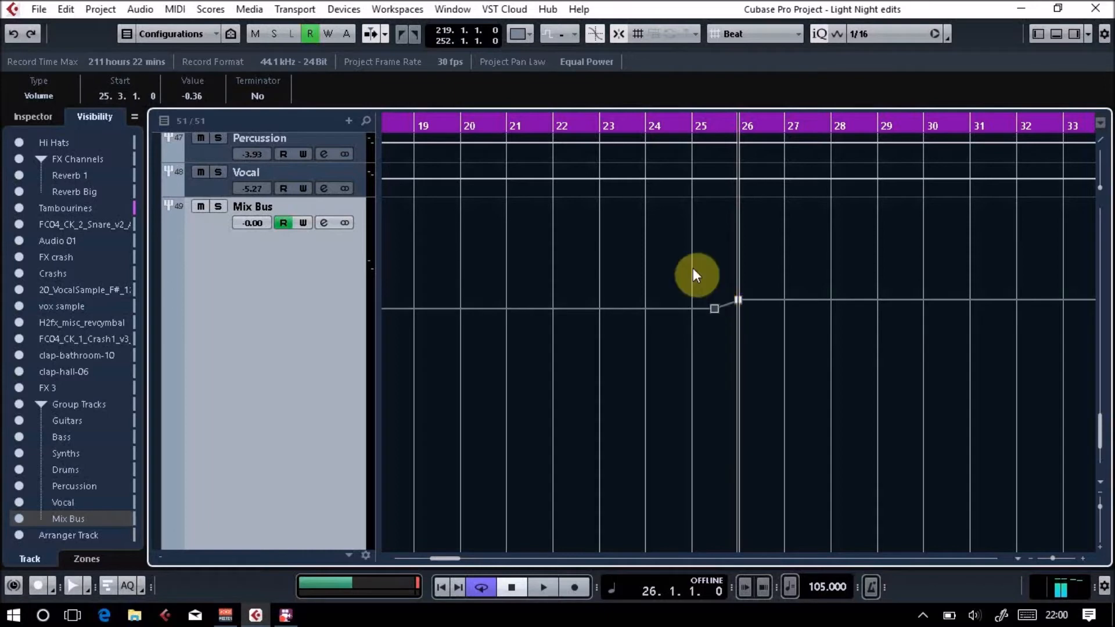
- Move the playhead to the ramp's start at 25.3.1.0 and select the Mix Bus automation point at bar 26
{"action": "left_click_drag", "start_coordinate": [627, 129], "coordinate": [933, 174]}
{"action": "left_click", "coordinate": [957, 299]}
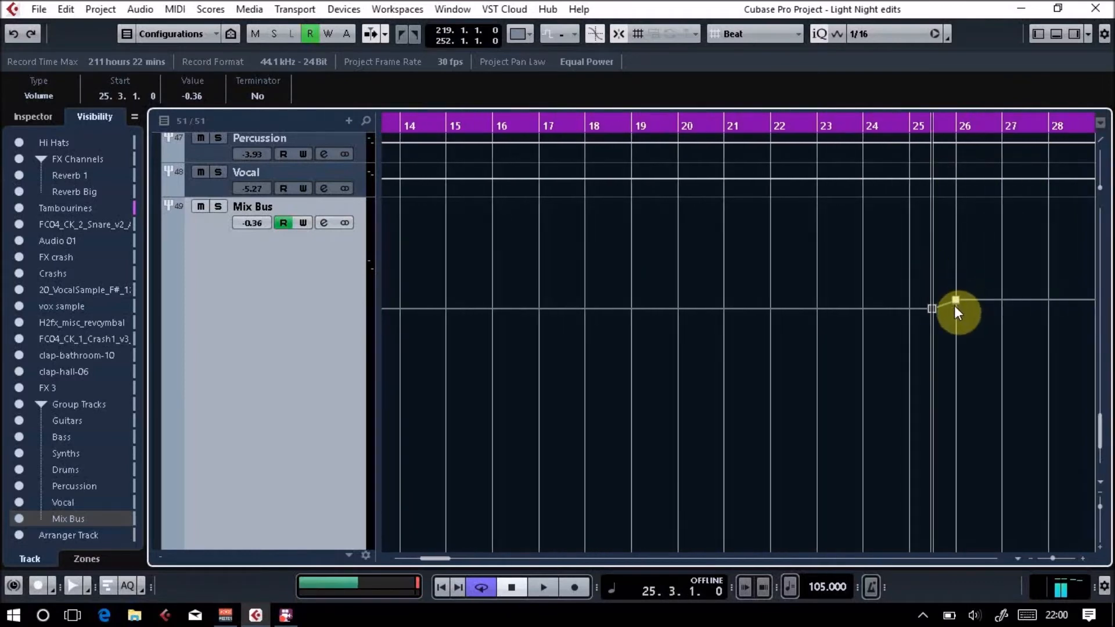
{"action": "left_click", "coordinate": [955, 305]}
{"action": "left_click", "coordinate": [957, 301]}
{"action": "key", "text": "Right"}
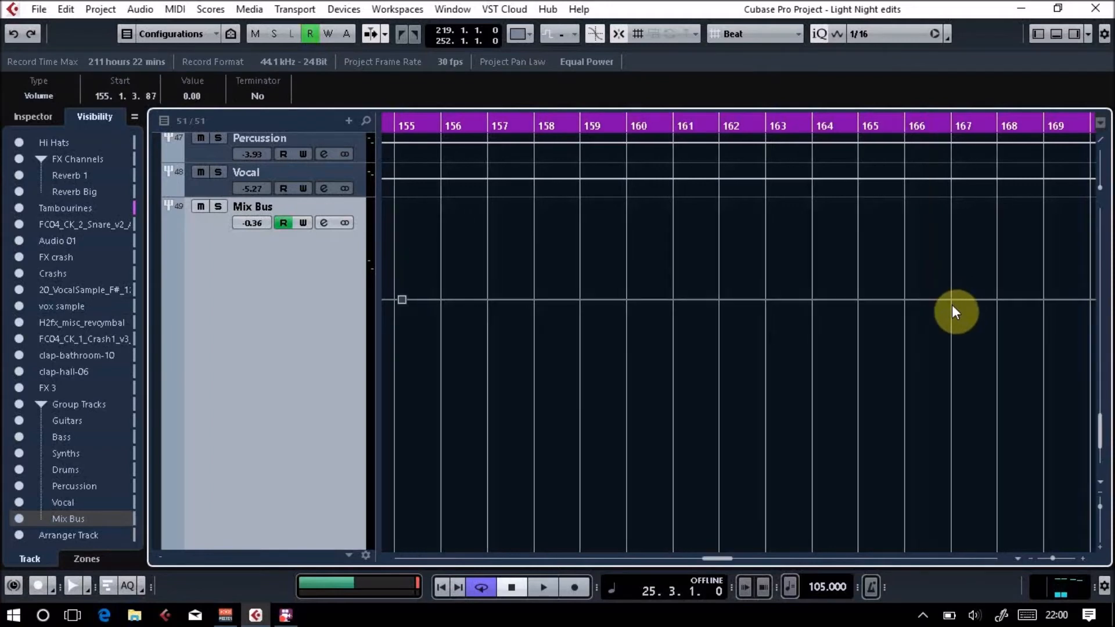
{"action": "key", "text": "Left"}
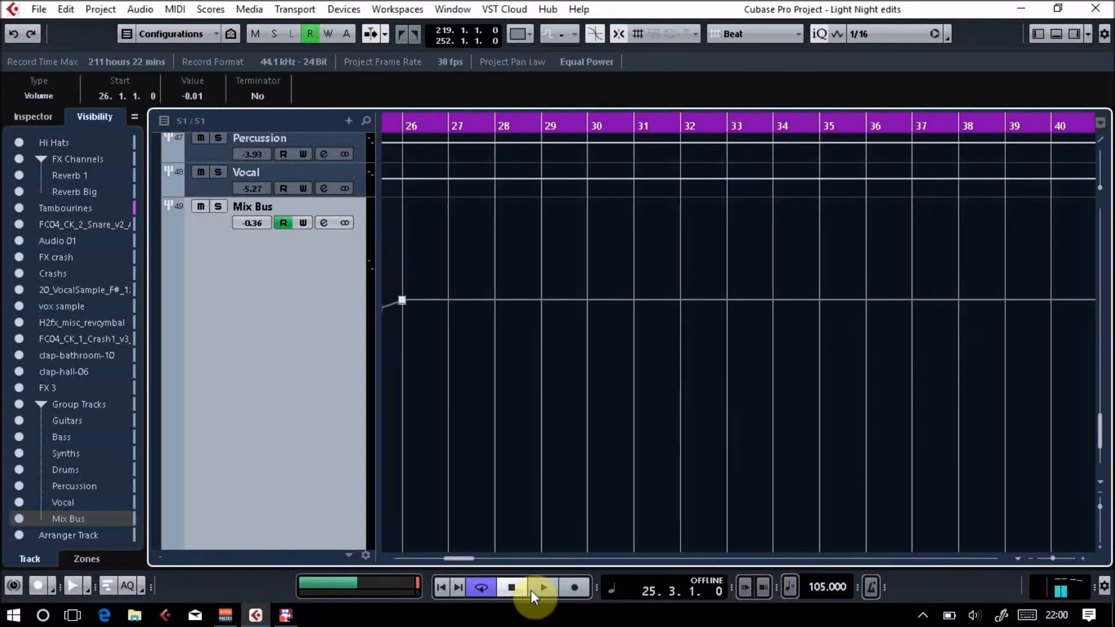
- Check the ramp's start point, then set the Mix Bus volume automation point at bar 26 to 0.00
{"action": "left_click_drag", "start_coordinate": [461, 556], "coordinate": [454, 558]}
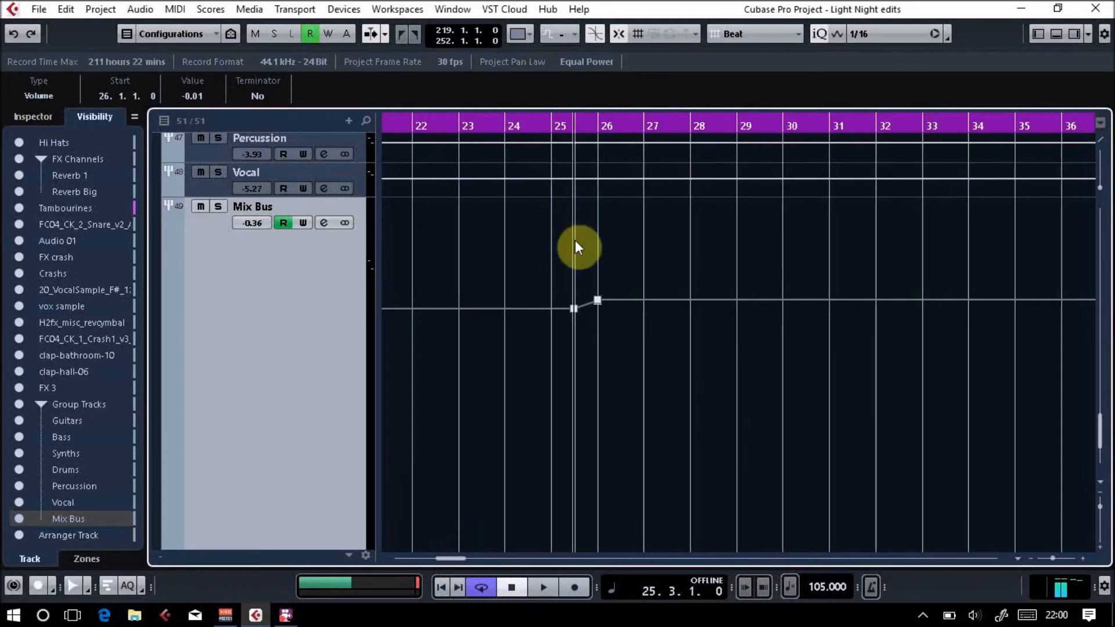
{"action": "left_click", "coordinate": [574, 309]}
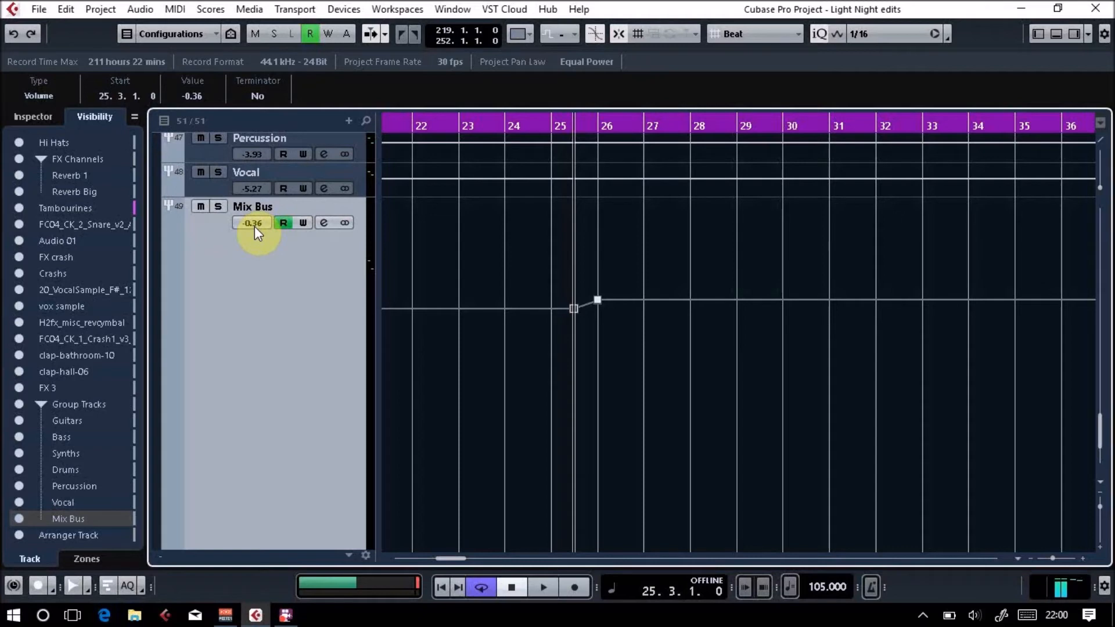
{"action": "left_click", "coordinate": [598, 300]}
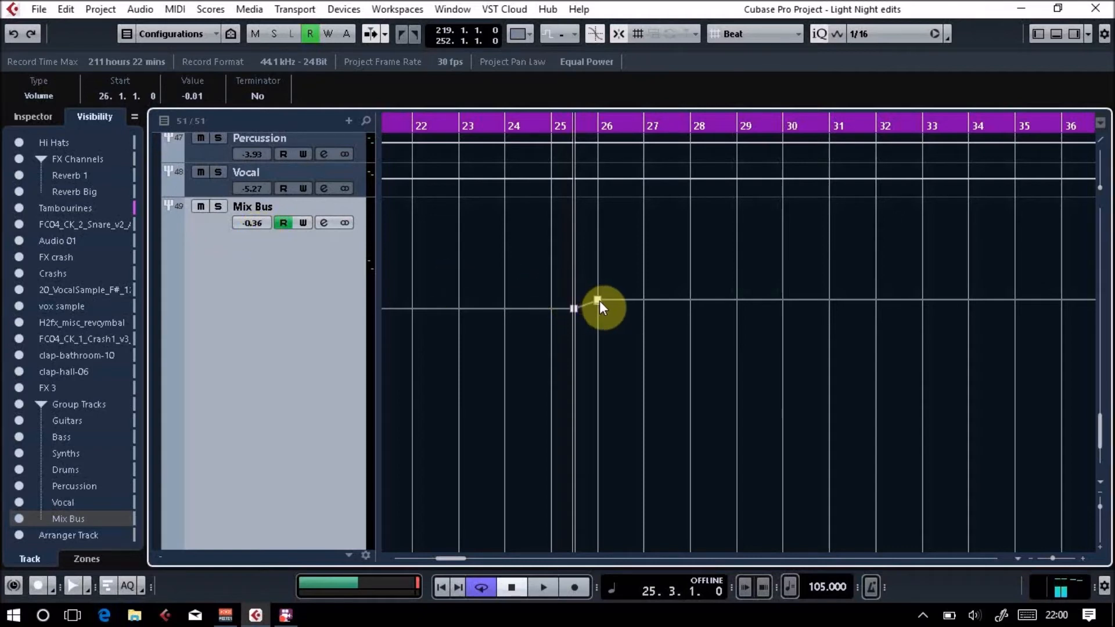
{"action": "left_click", "coordinate": [600, 301]}
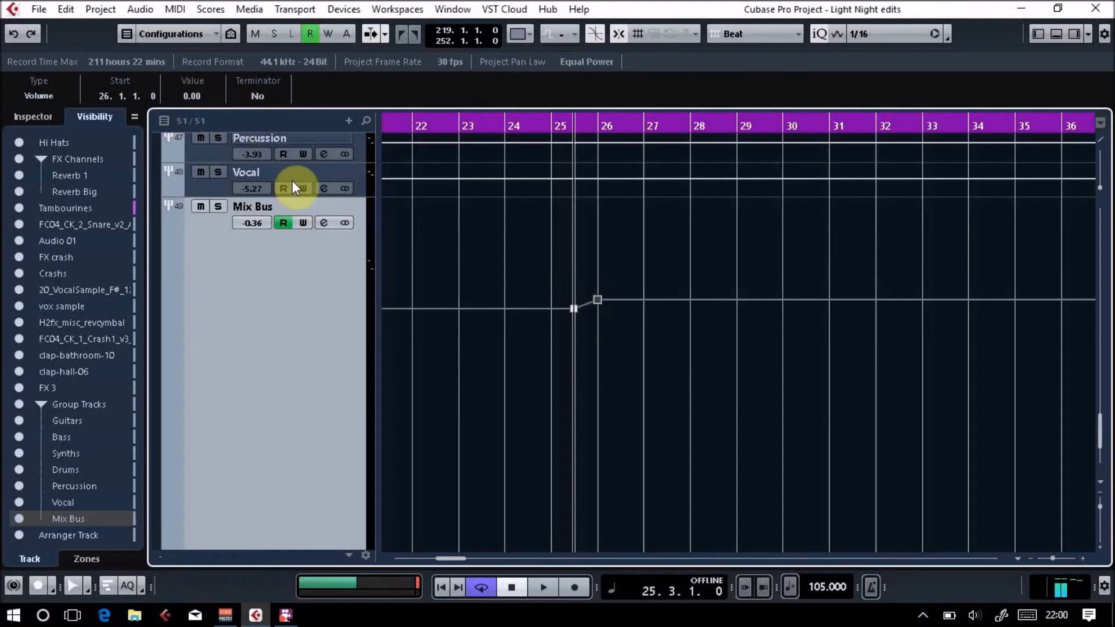
- Play the transition into bar 26 from bar 25 and again from an earlier position to check the Mix Bus volume change
{"action": "left_click", "coordinate": [540, 124]}
{"action": "left_click", "coordinate": [551, 130]}
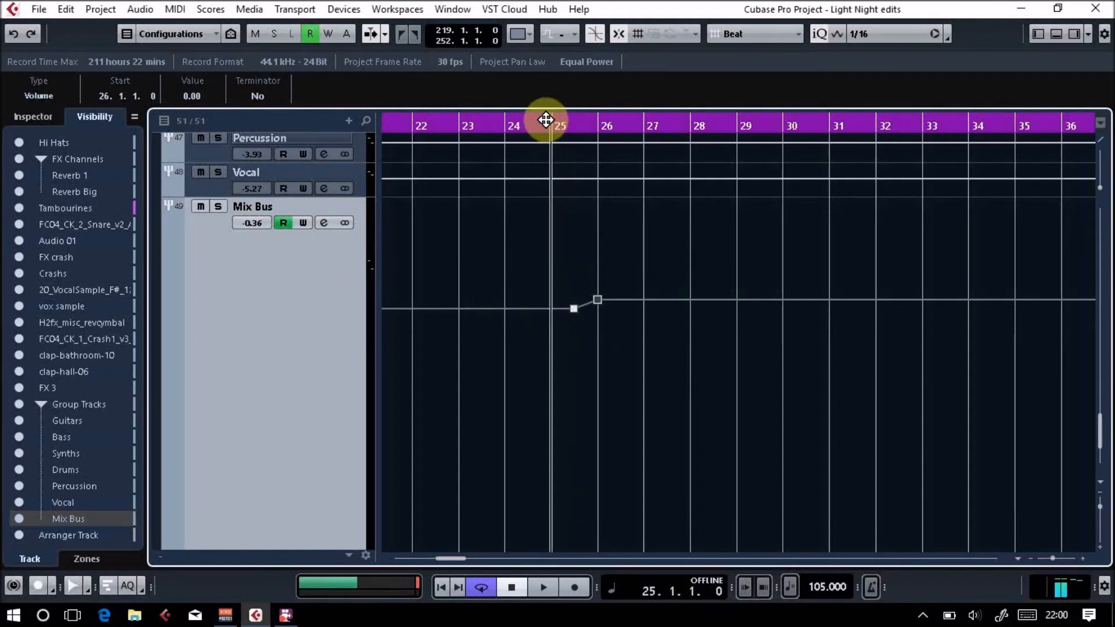
{"action": "key", "text": "space"}
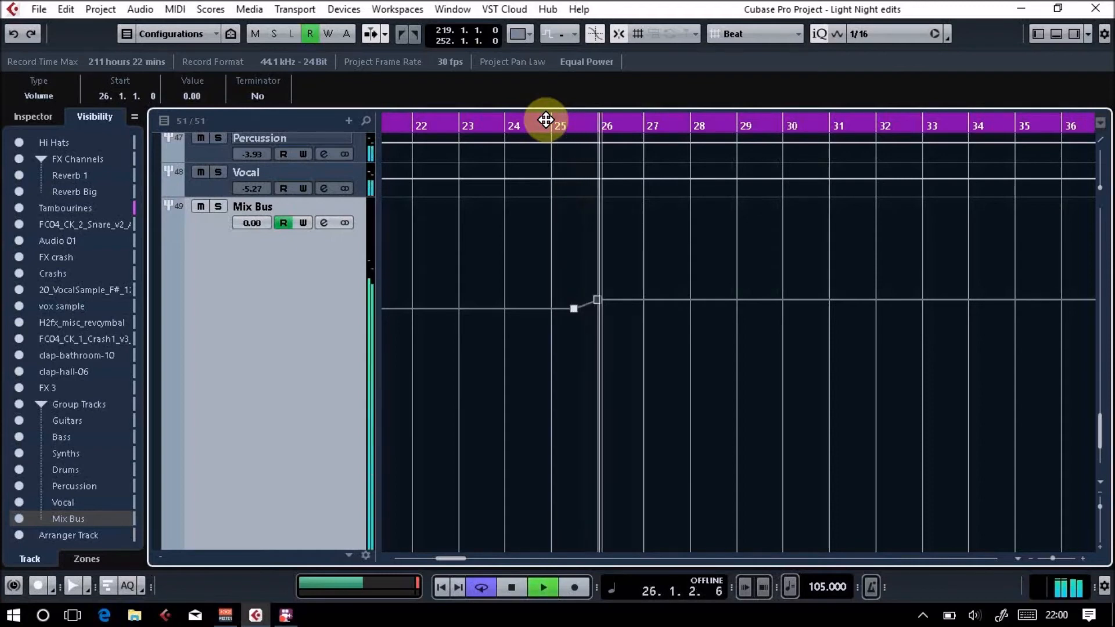
{"action": "key", "text": "space"}
{"action": "left_click", "coordinate": [491, 126]}
{"action": "key", "text": "space"}
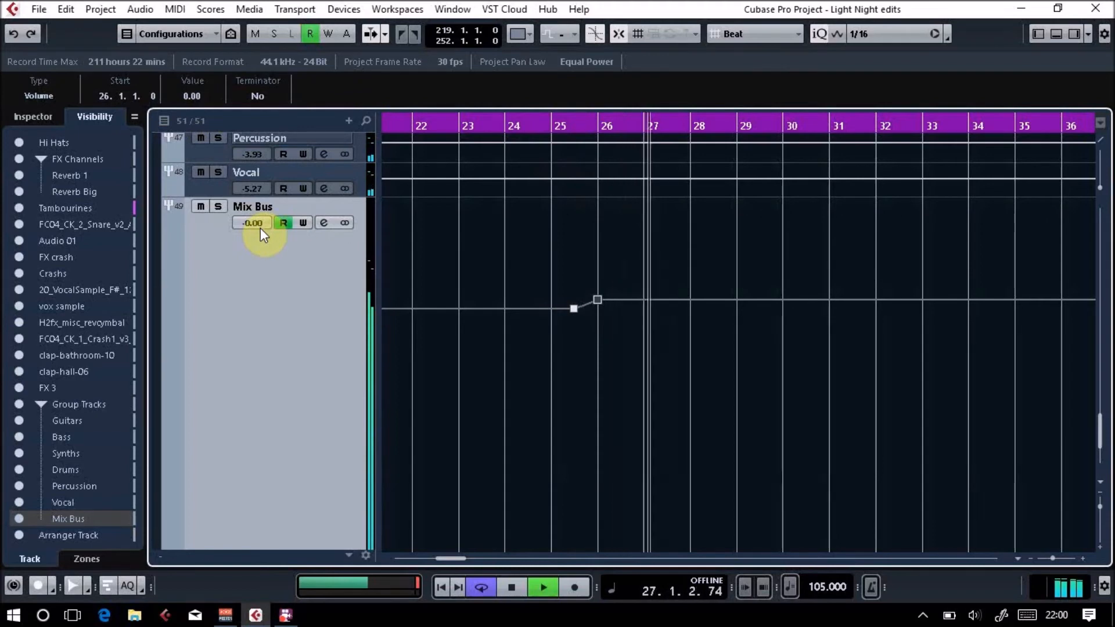
{"action": "key", "text": "space"}
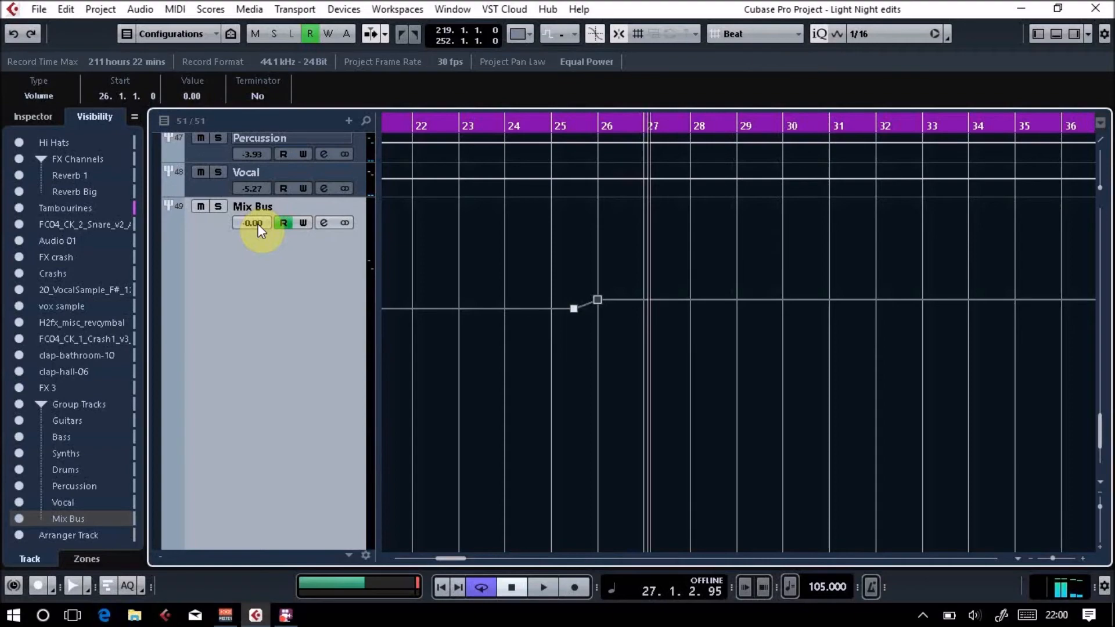
- Return to the guitar tracks and move the playhead to marker 2 at bar 43
{"action": "left_click_drag", "start_coordinate": [1098, 450], "coordinate": [1113, 184]}
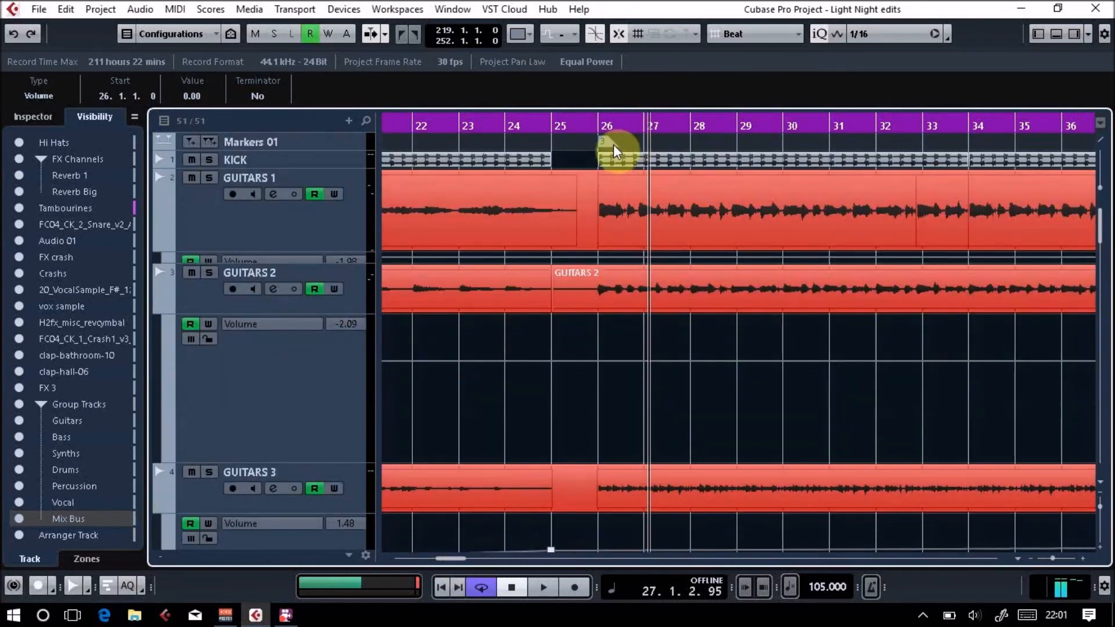
{"action": "left_click_drag", "start_coordinate": [459, 558], "coordinate": [482, 563]}
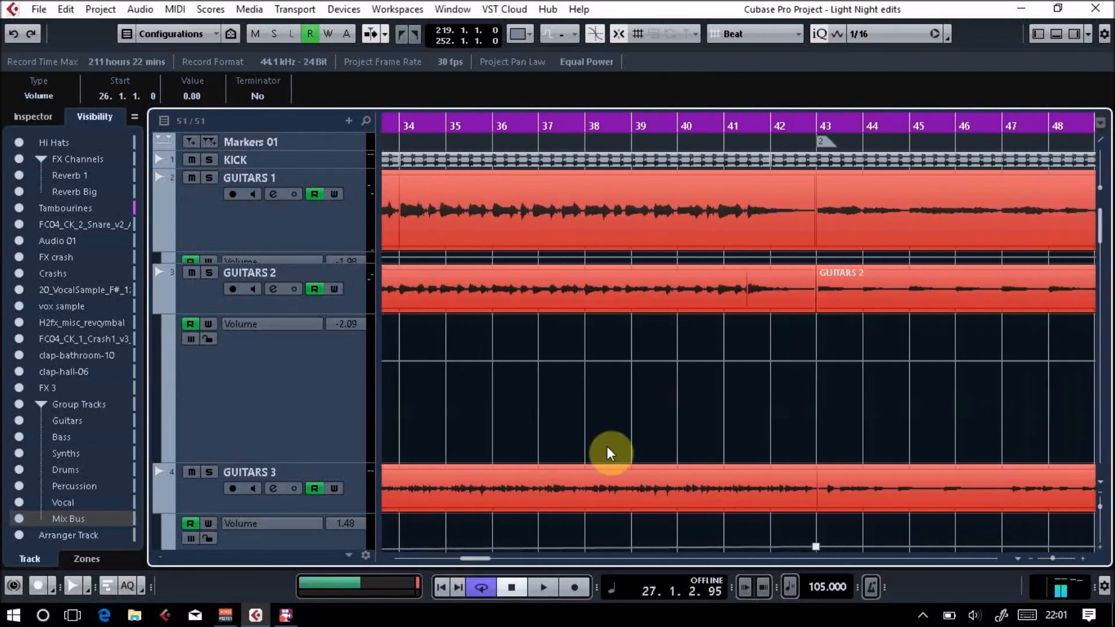
{"action": "left_click", "coordinate": [819, 125]}
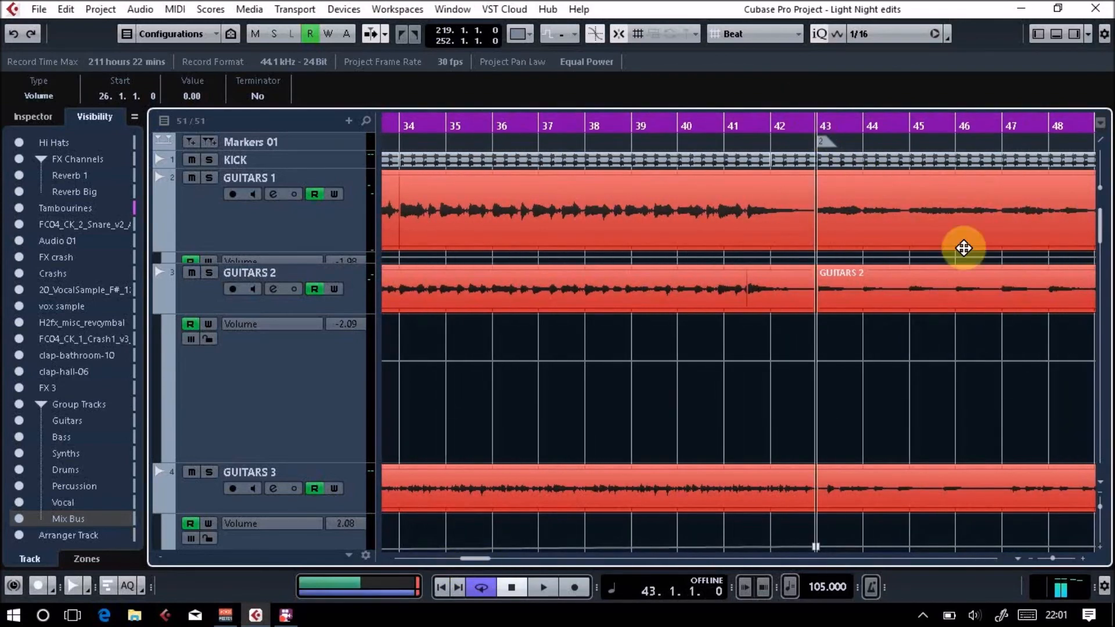
- Draw a Mix Bus volume ramp across bar 43, falling from 42.4.1.0 to about -0.47 at 43.2.1.0
{"action": "left_click_drag", "start_coordinate": [1099, 230], "coordinate": [1072, 427]}
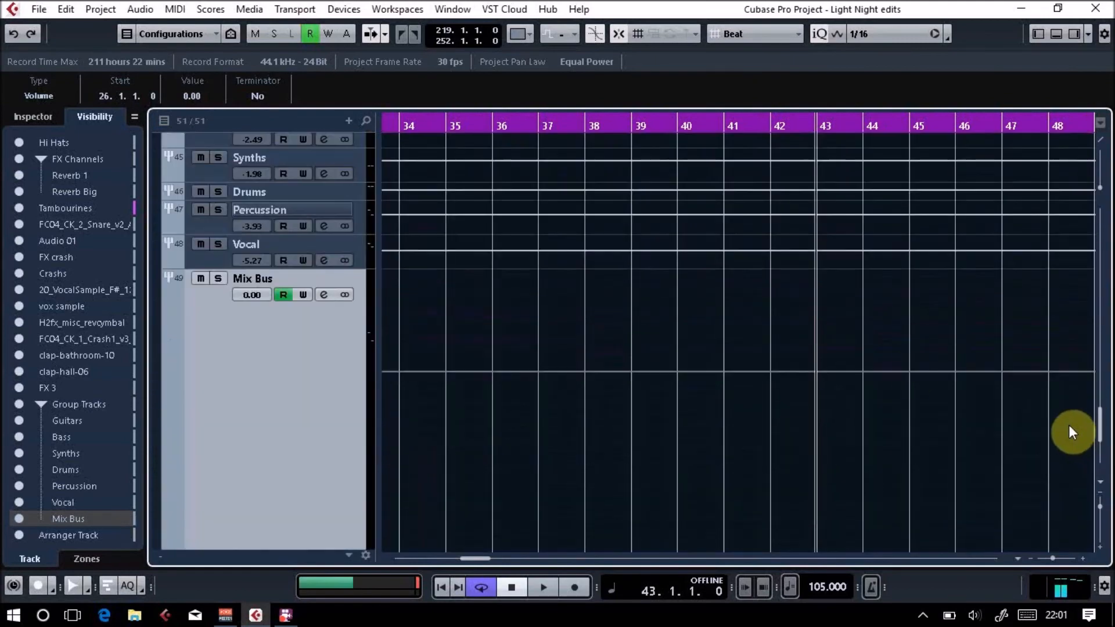
{"action": "right_click", "coordinate": [782, 326]}
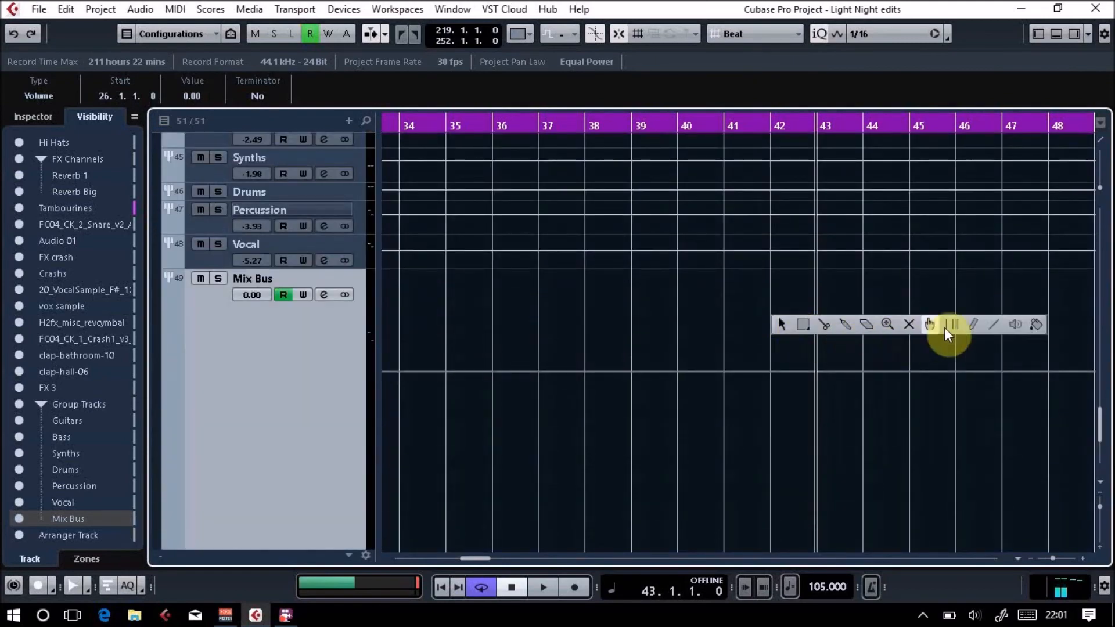
{"action": "left_click", "coordinate": [982, 329]}
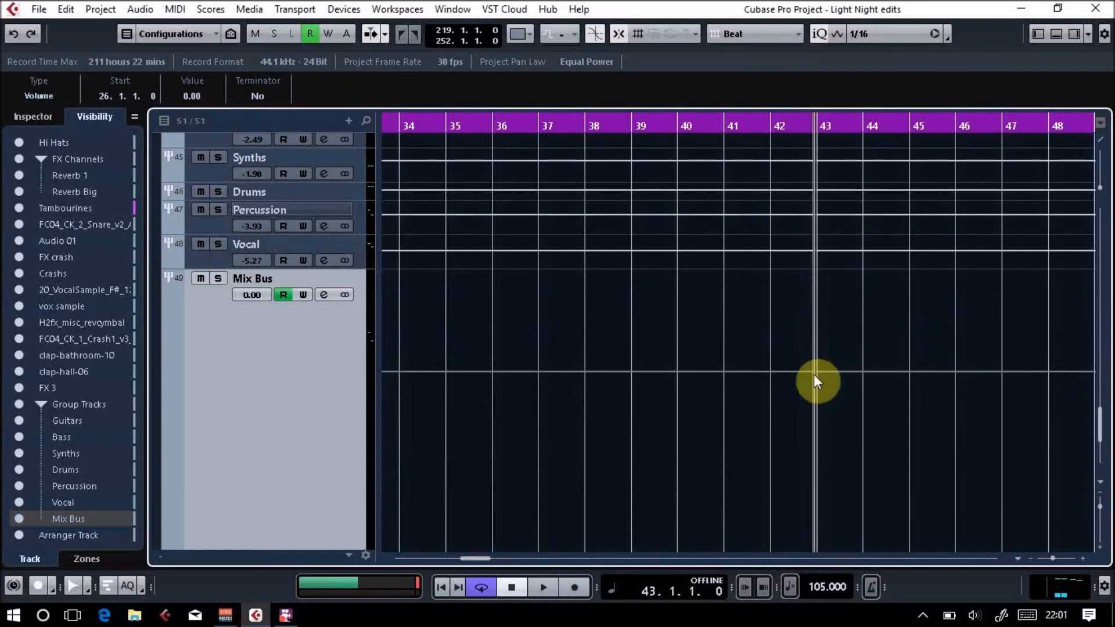
{"action": "right_click", "coordinate": [813, 371]}
{"action": "left_click", "coordinate": [1025, 374]}
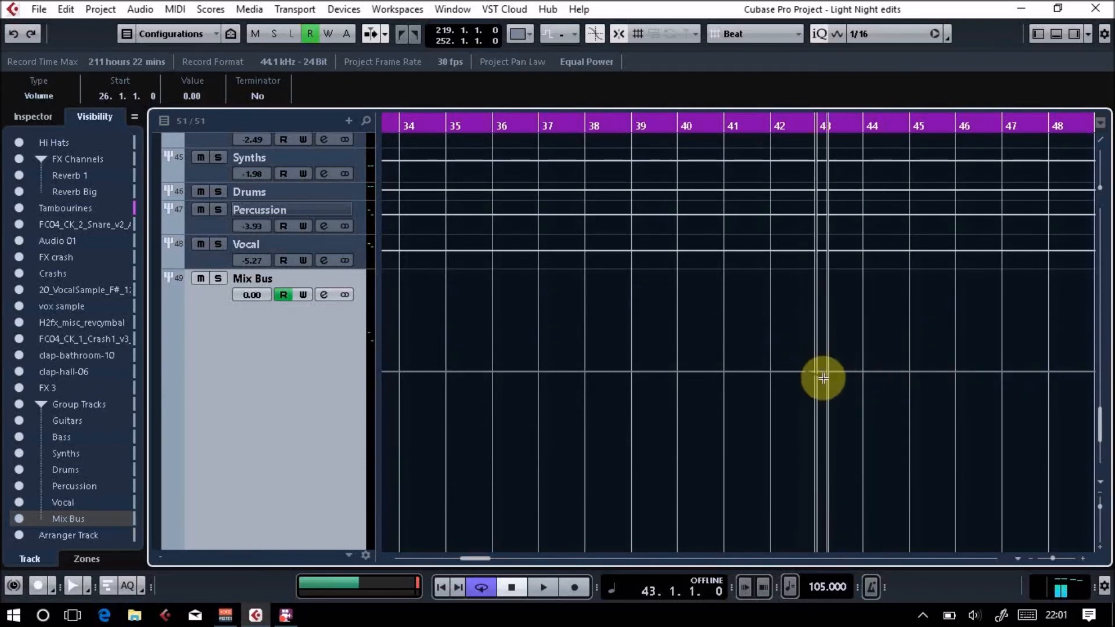
{"action": "left_click_drag", "start_coordinate": [824, 378], "coordinate": [816, 380]}
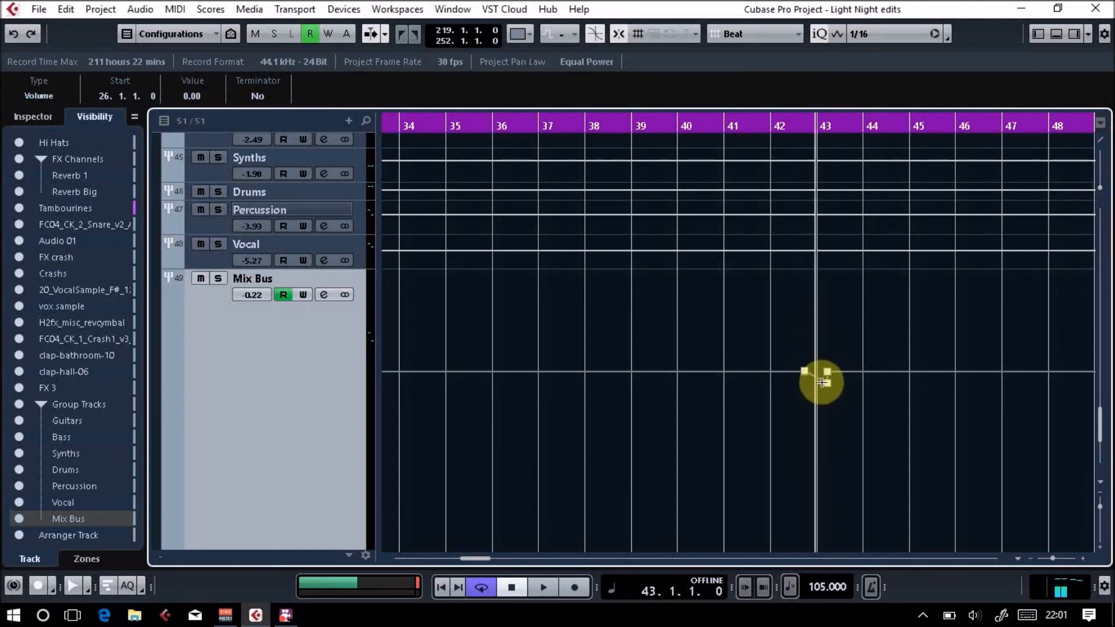
- Delete the extra upper Mix Bus volume point at 43.2.1.0, keeping the lower end point of the ramp
{"action": "left_click", "coordinate": [823, 372]}
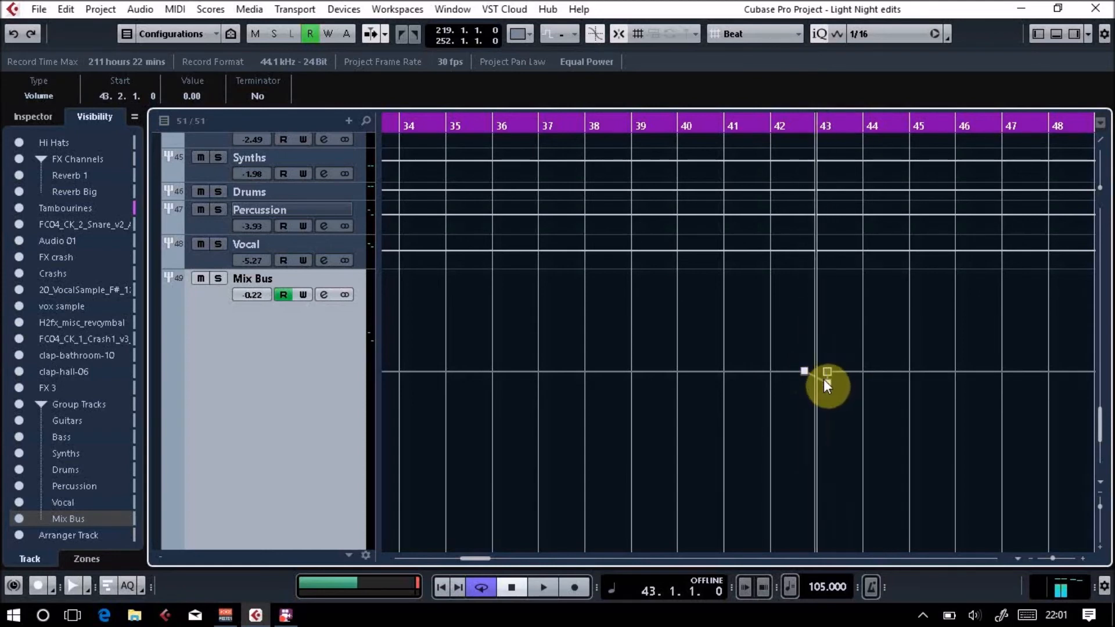
{"action": "left_click_drag", "start_coordinate": [826, 381], "coordinate": [826, 390]}
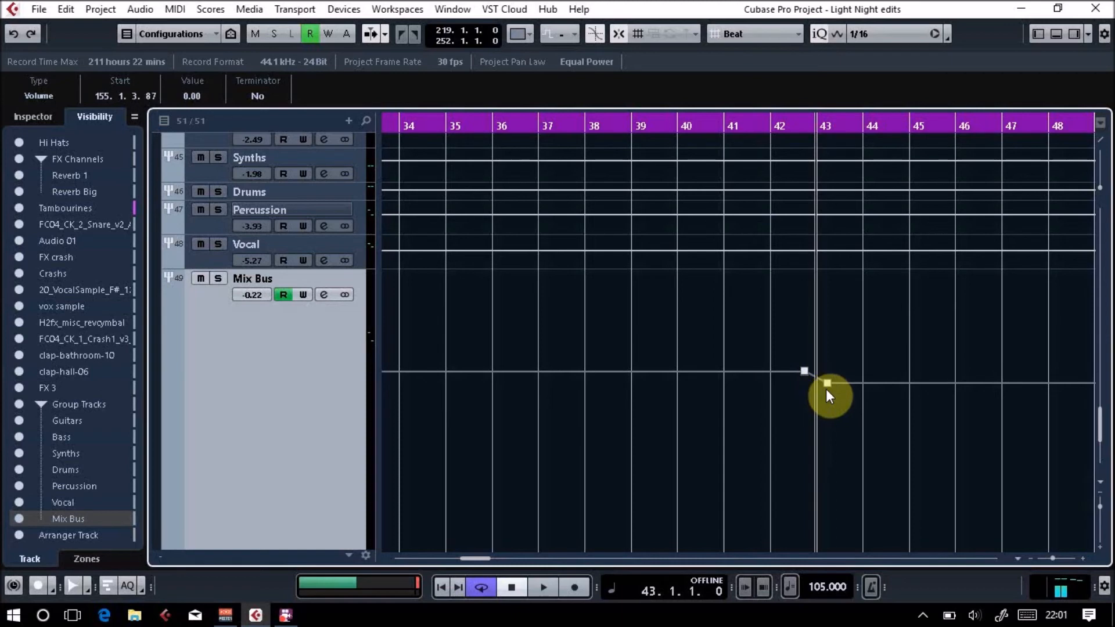
{"action": "left_click", "coordinate": [828, 382]}
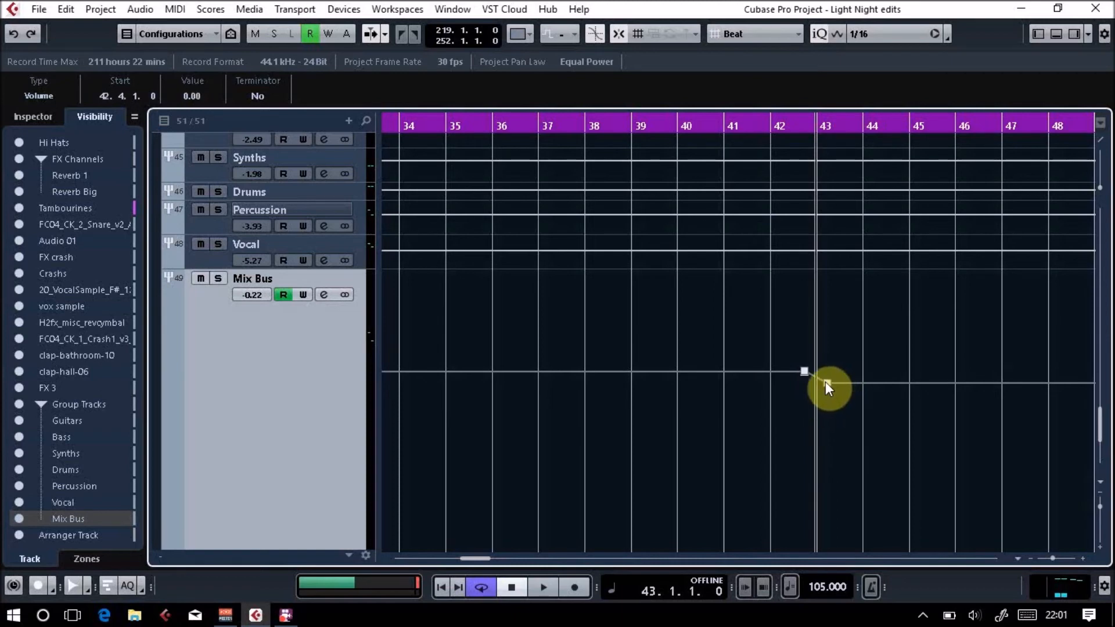
- Set the Mix Bus volume point at the ramp's start, 42.4.1.0, to 0.00
{"action": "left_click_drag", "start_coordinate": [807, 374], "coordinate": [808, 374]}
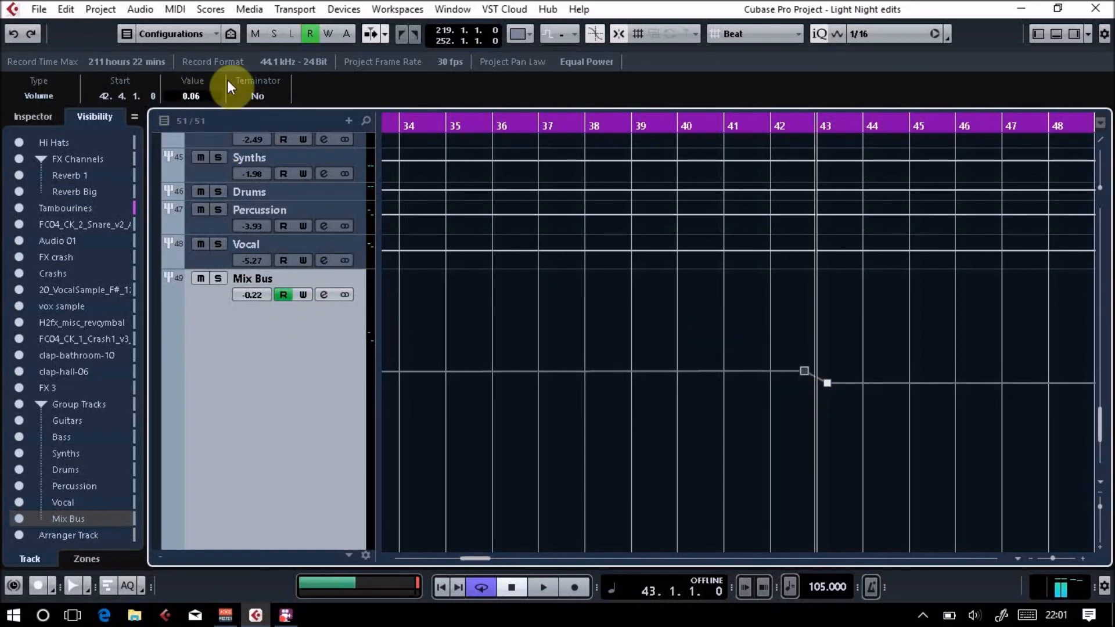
{"action": "key", "text": "BackSpace"}
{"action": "type", "text": "0"}
{"action": "key", "text": "Return"}
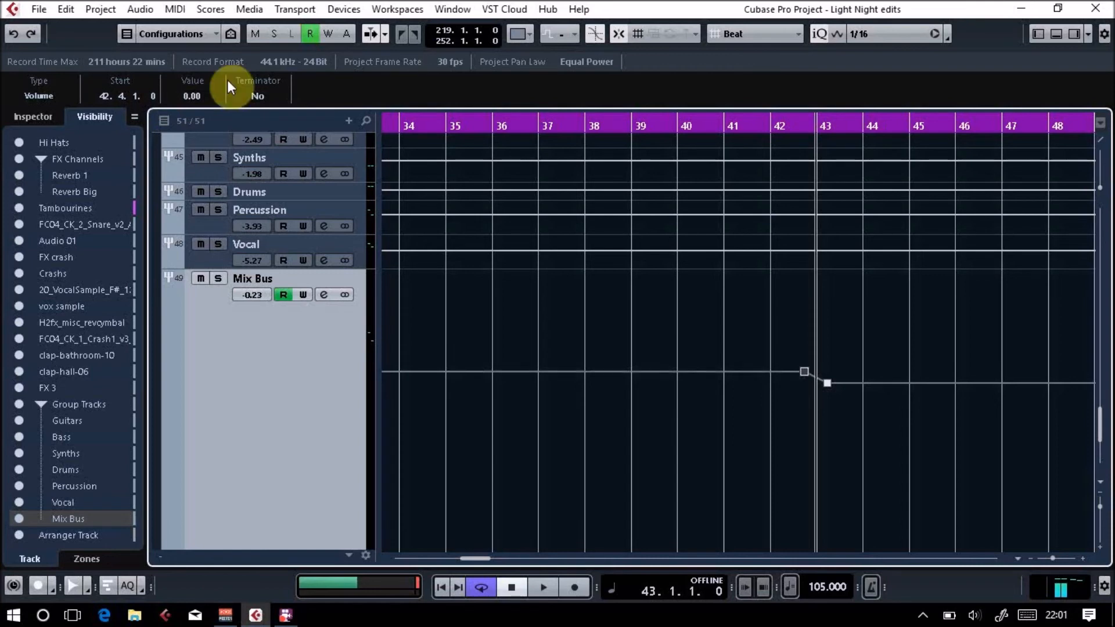
- Check the volume point before bar 26, then set the Mix Bus volume point at 43.2.1.0 to -0.36
{"action": "left_click", "coordinate": [828, 383]}
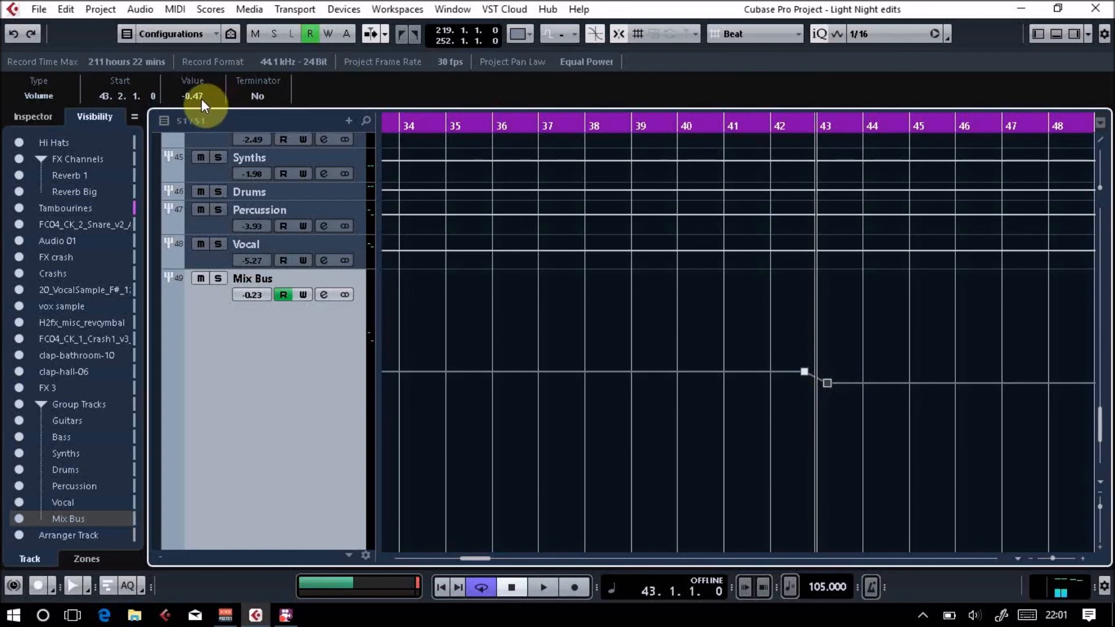
{"action": "left_click_drag", "start_coordinate": [483, 560], "coordinate": [460, 559]}
{"action": "left_click", "coordinate": [592, 381]}
{"action": "left_click_drag", "start_coordinate": [455, 559], "coordinate": [489, 558]}
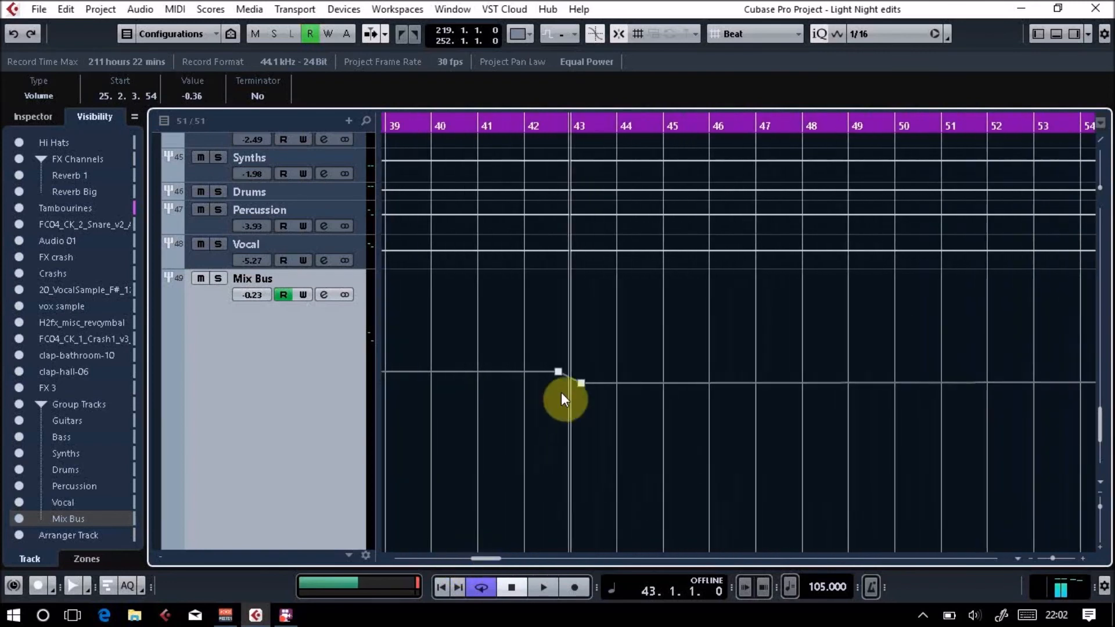
{"action": "left_click", "coordinate": [581, 383]}
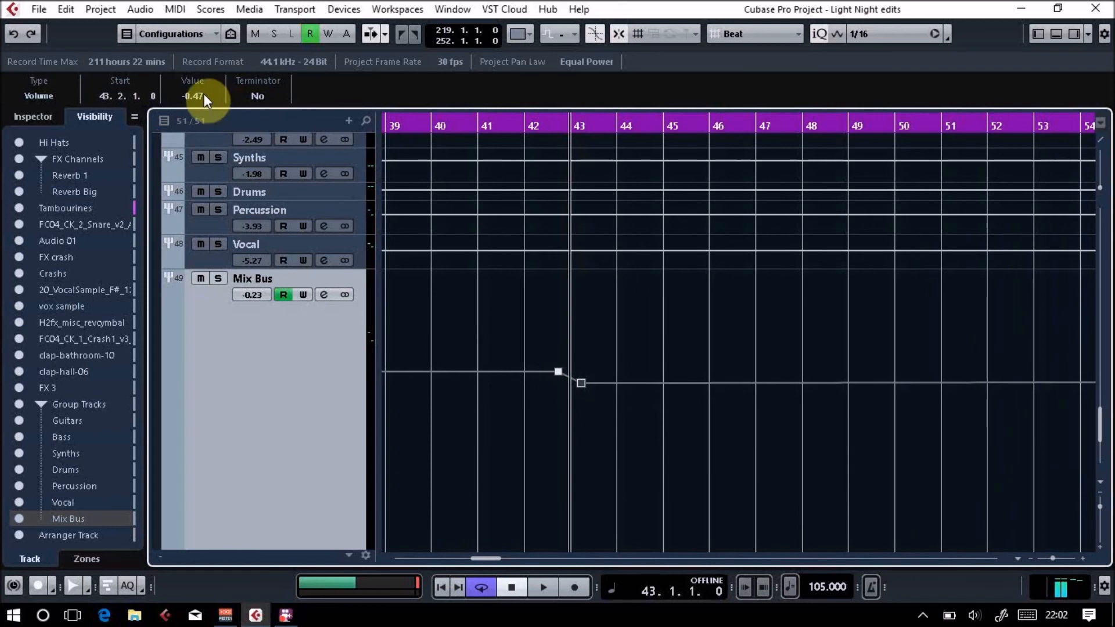
{"action": "key", "text": "BackSpace"}
{"action": "type", "text": "36"}
{"action": "key", "text": "Return"}
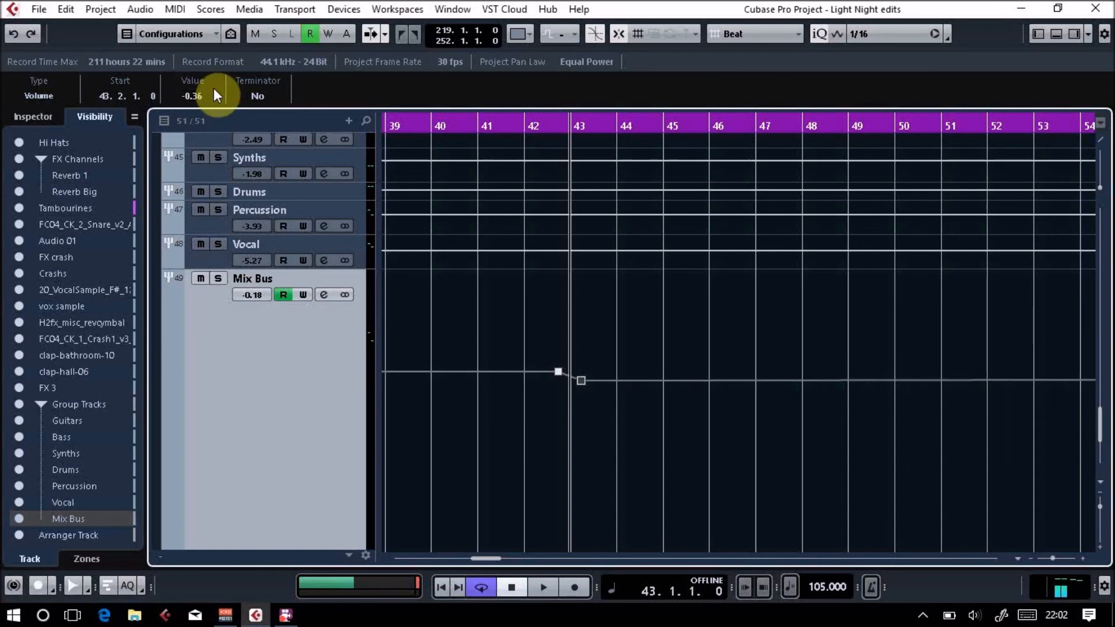
- Play the Mix Bus volume change from bar 43, then play briefly from bar 40
{"action": "key", "text": "space"}
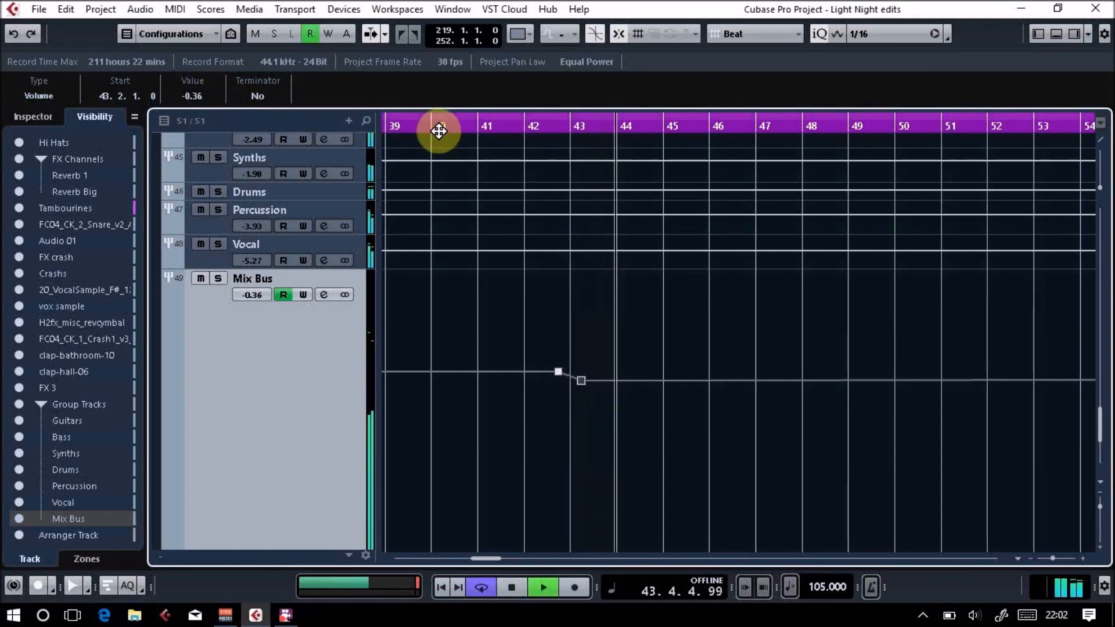
{"action": "key", "text": "space"}
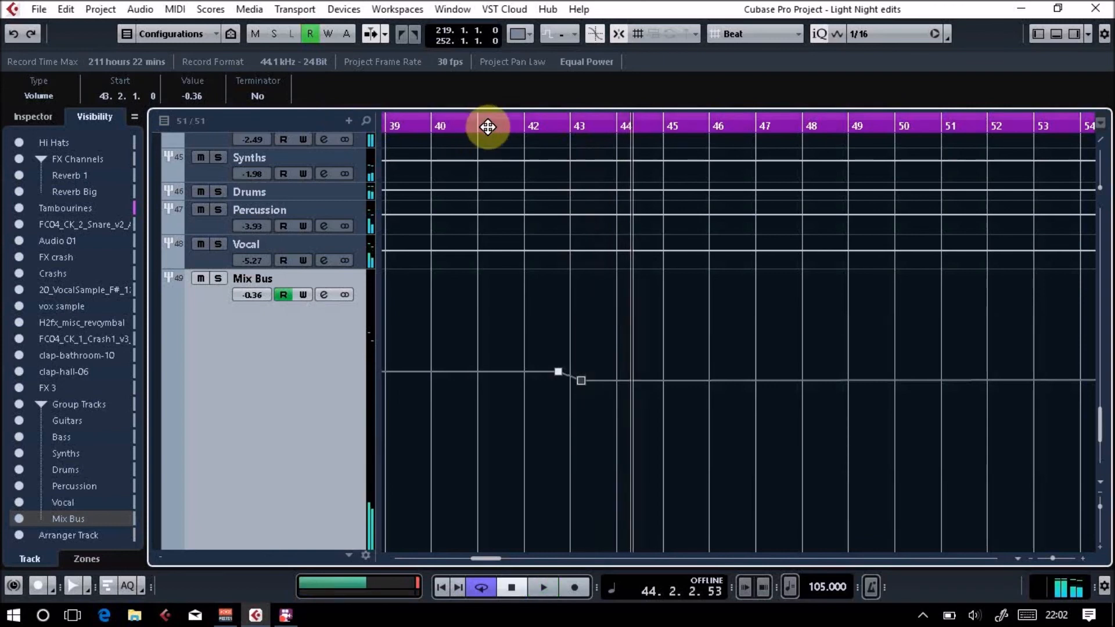
{"action": "left_click", "coordinate": [431, 122]}
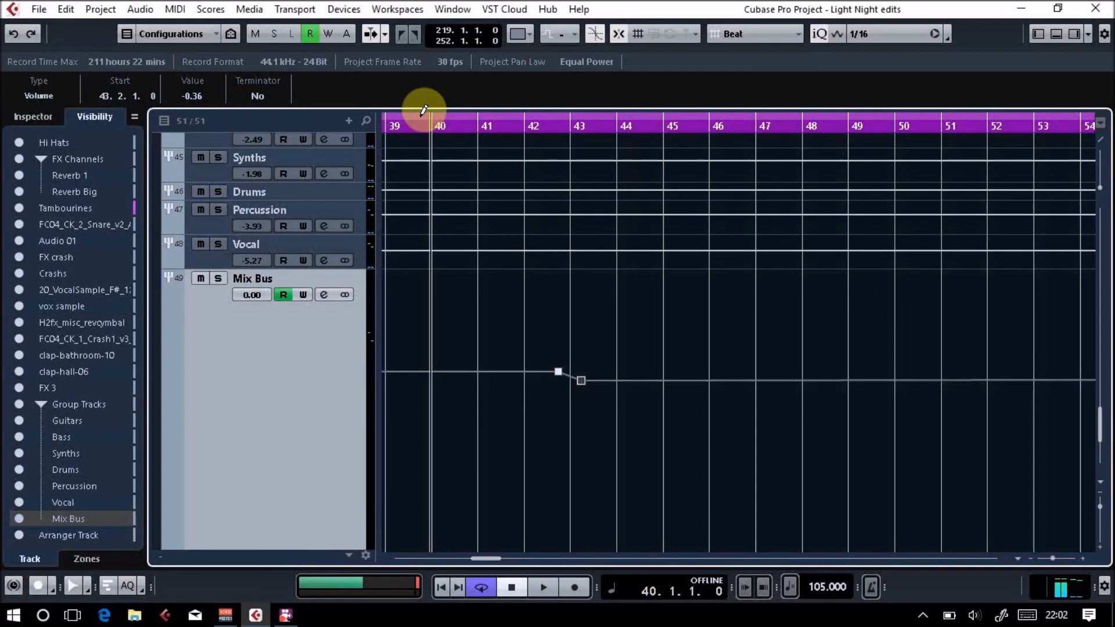
{"action": "key", "text": "space"}
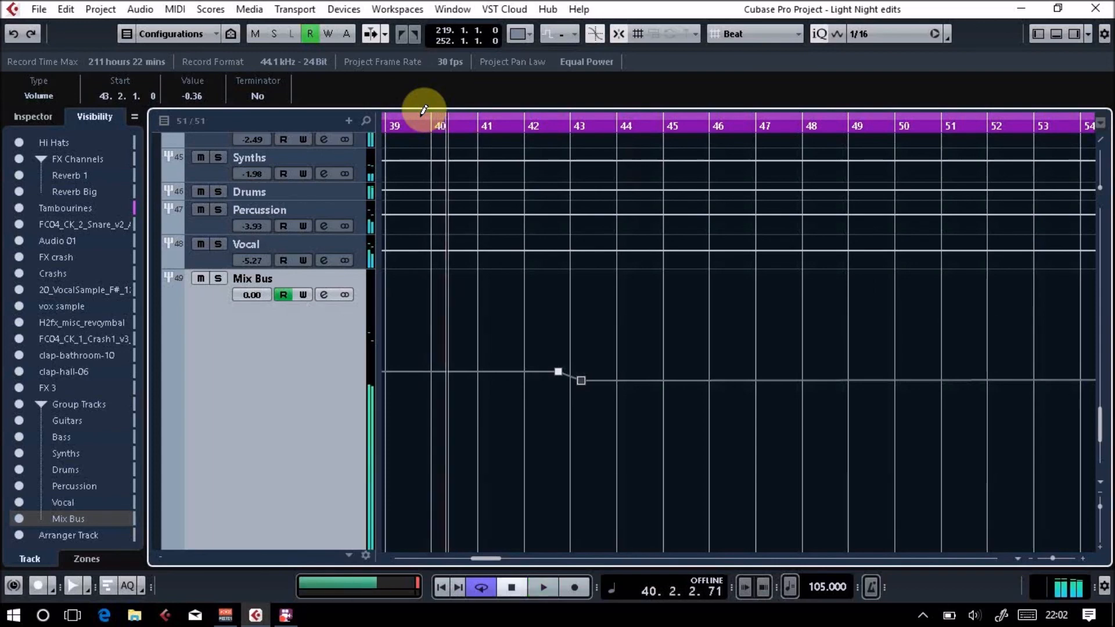
- Examine the tracks around marker 2 at bar 43, from the guitars down to the Sy Kick and BAss parts
{"action": "scroll", "coordinate": [1106, 378], "scroll_direction": "up", "scroll_amount": 10}
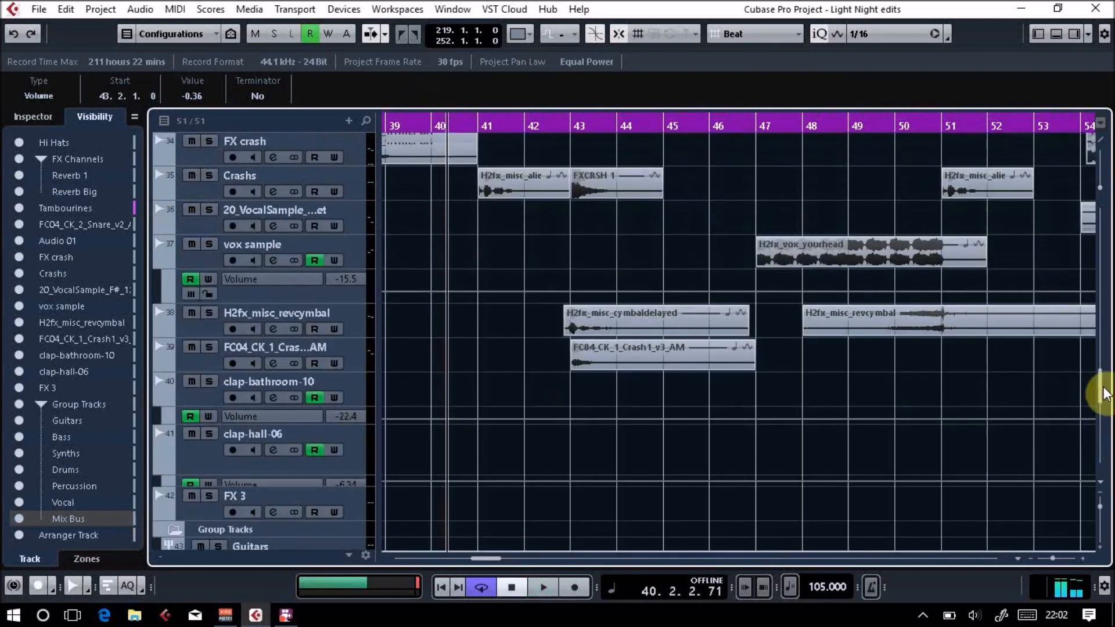
{"action": "scroll", "coordinate": [1105, 377], "scroll_direction": "up", "scroll_amount": 3}
{"action": "left_click_drag", "start_coordinate": [1105, 374], "coordinate": [1107, 222]}
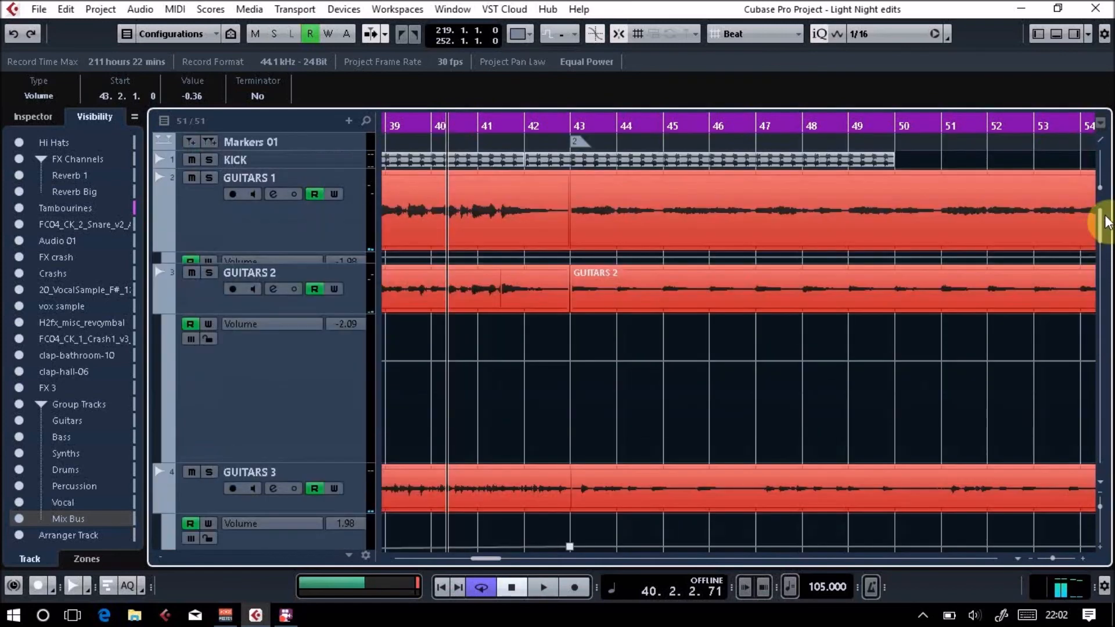
{"action": "left_click_drag", "start_coordinate": [1103, 232], "coordinate": [1105, 255]}
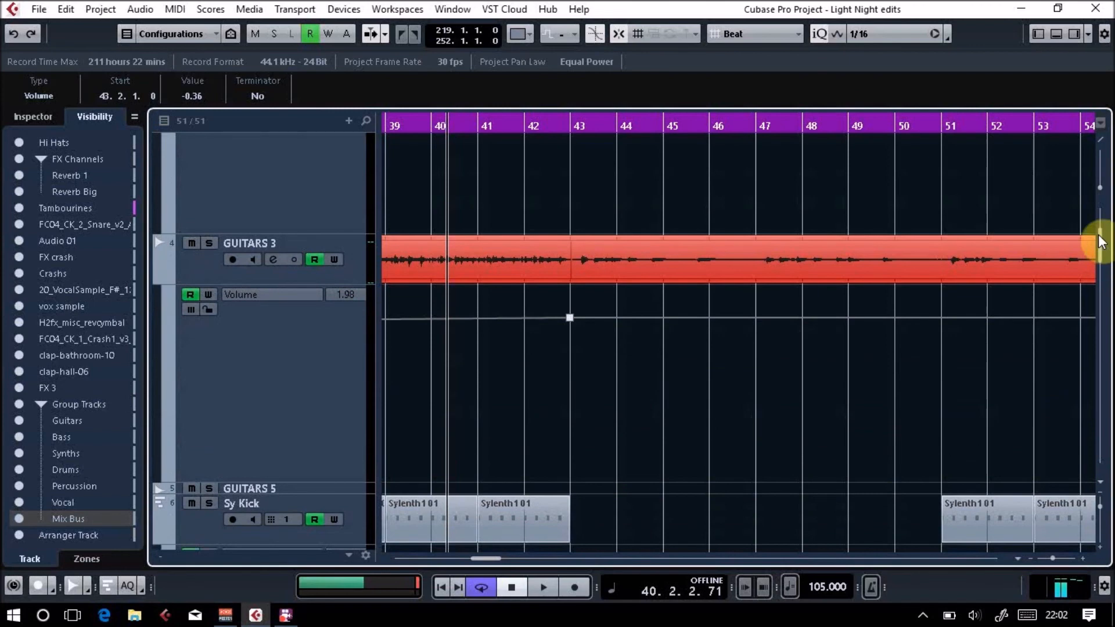
{"action": "left_click_drag", "start_coordinate": [1101, 242], "coordinate": [1097, 263]}
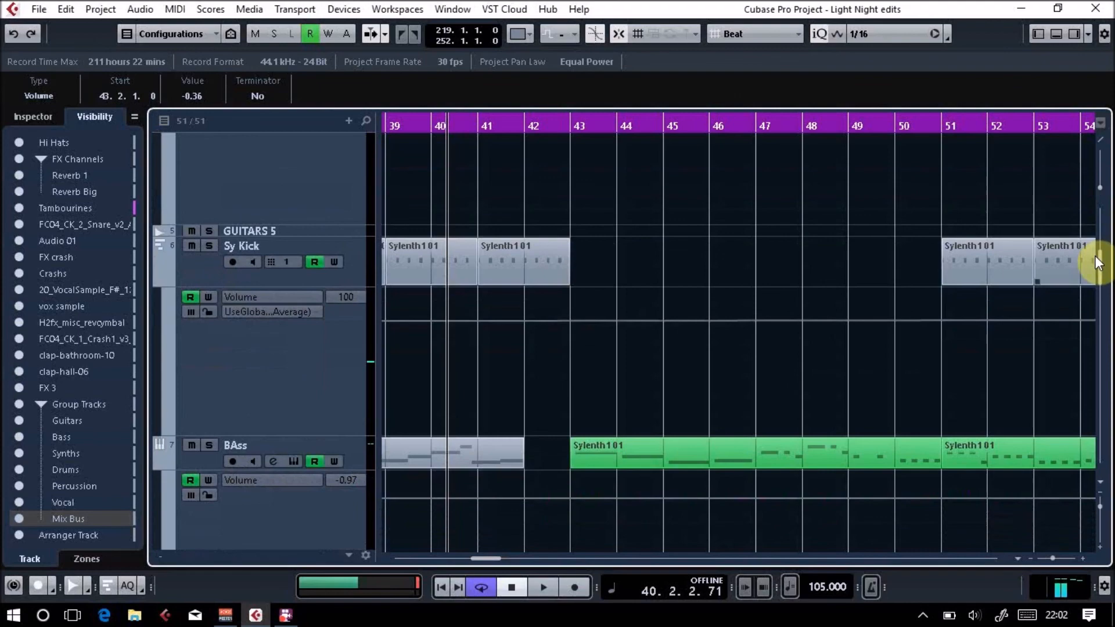